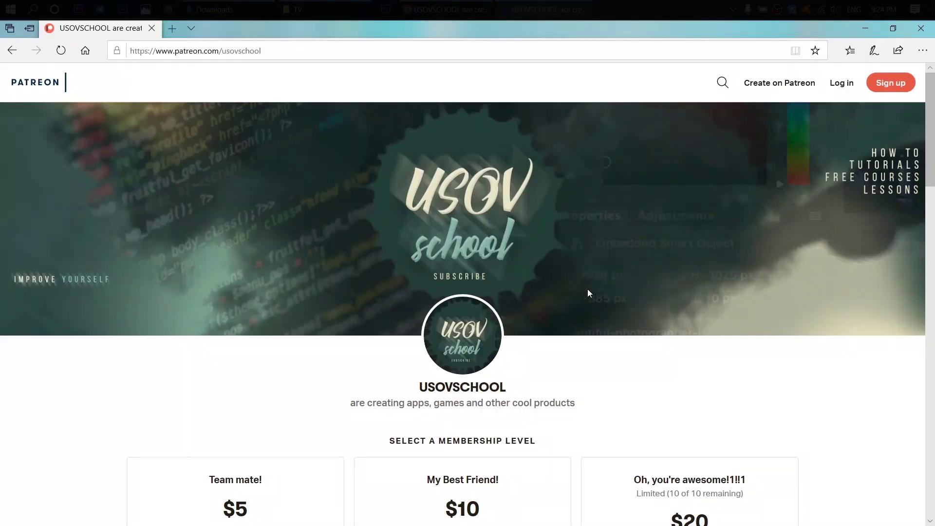
scroll(588, 290, "down", 2)
scroll(588, 290, "down", 1)
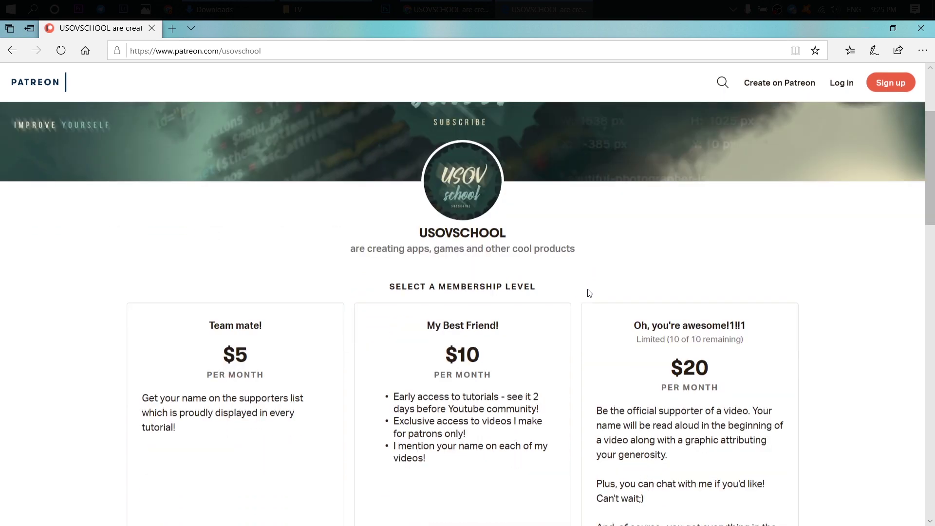
scroll(590, 293, "down", 3)
scroll(589, 292, "down", 3)
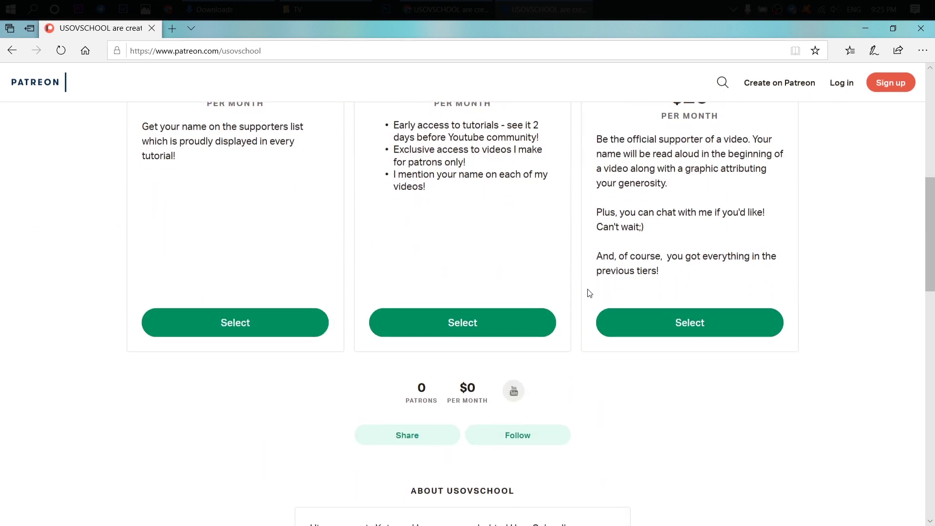
scroll(589, 292, "down", 2)
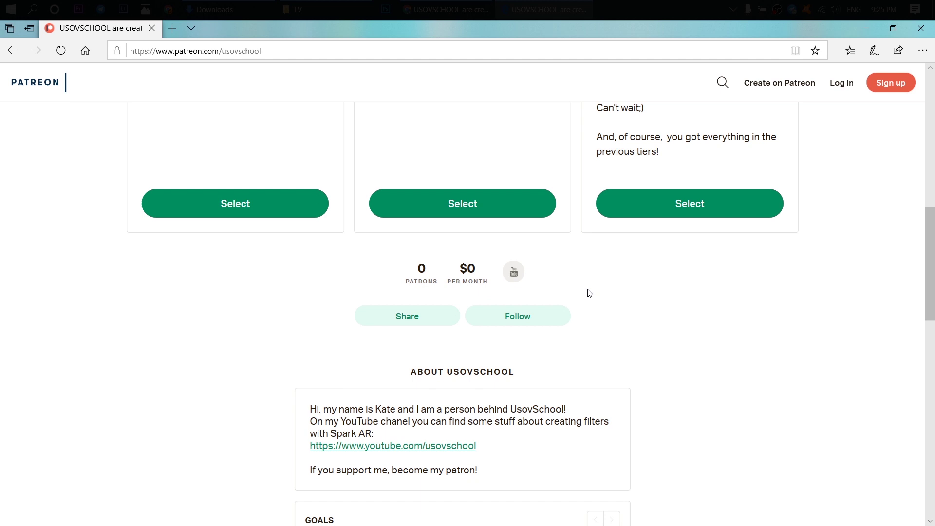
scroll(590, 293, "down", 2)
scroll(589, 293, "down", 1)
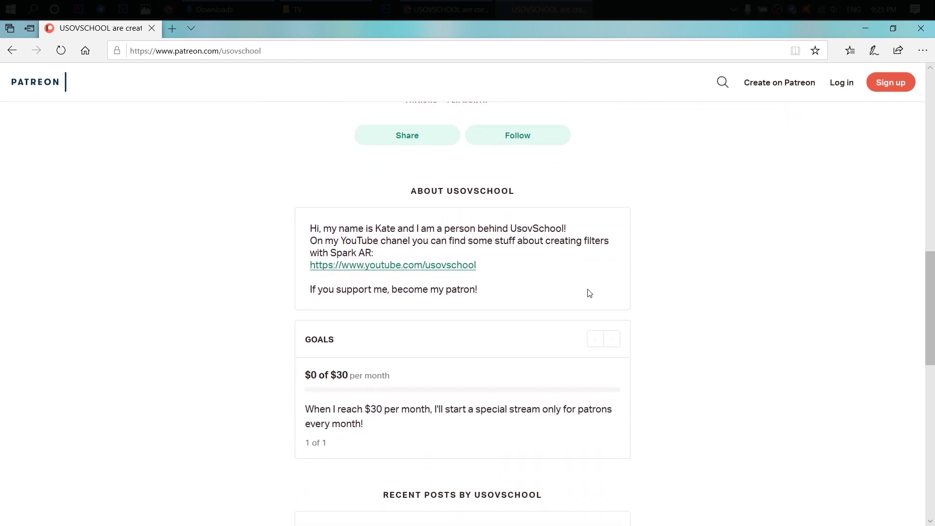
scroll(589, 292, "down", 2)
scroll(589, 292, "down", 1)
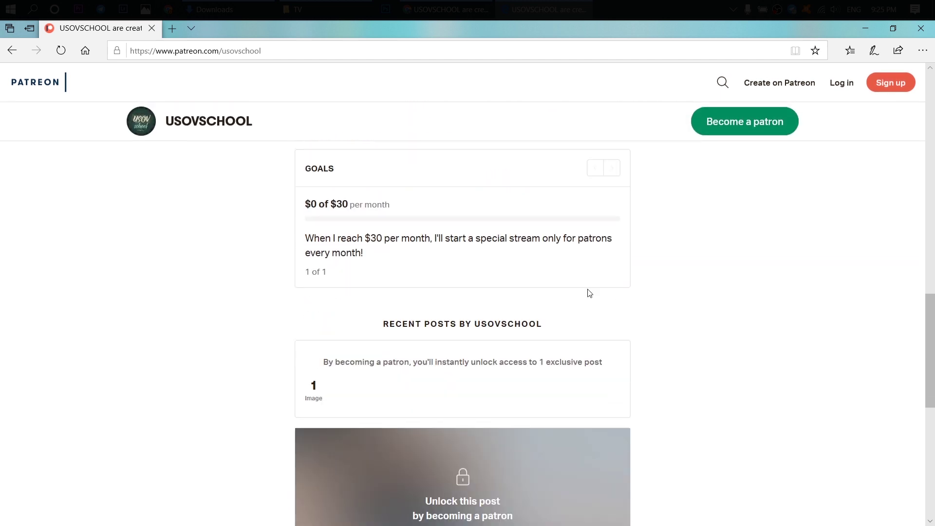
scroll(589, 292, "down", 1)
scroll(589, 292, "down", 2)
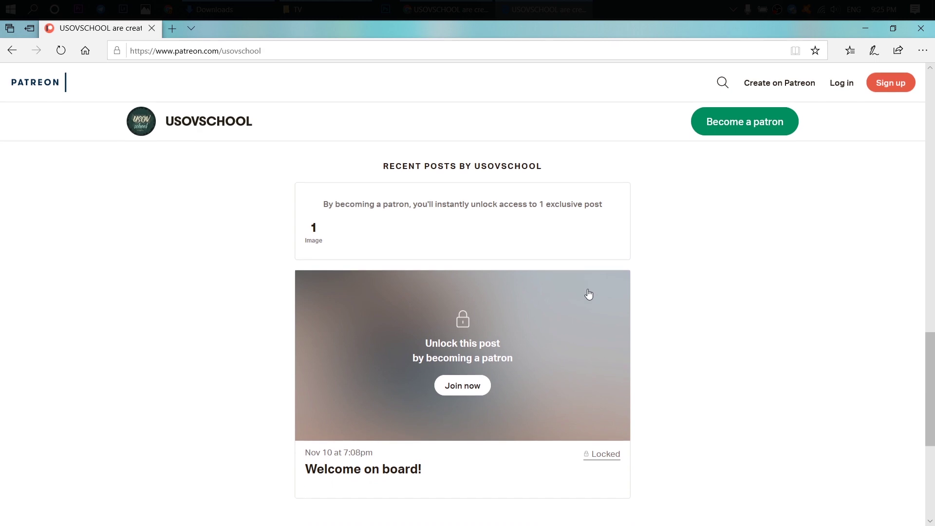
scroll(589, 293, "down", 2)
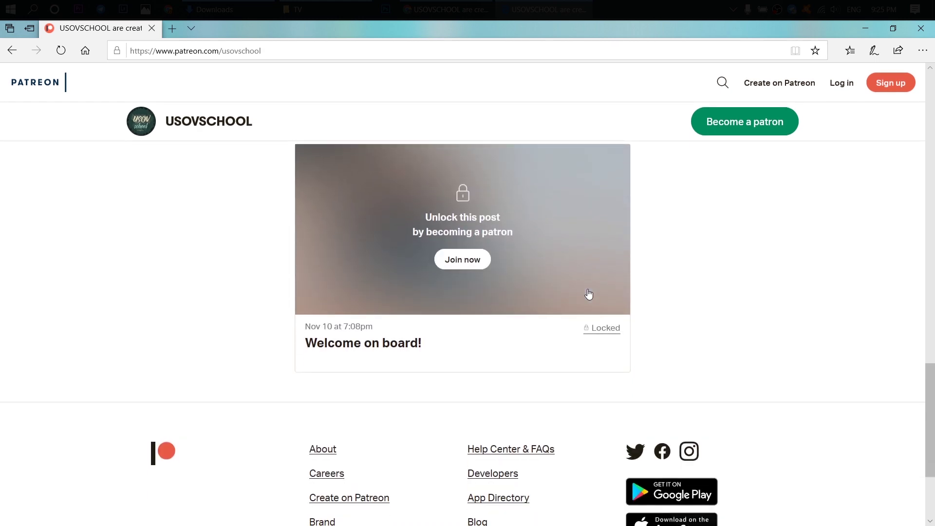
scroll(589, 293, "up", 8)
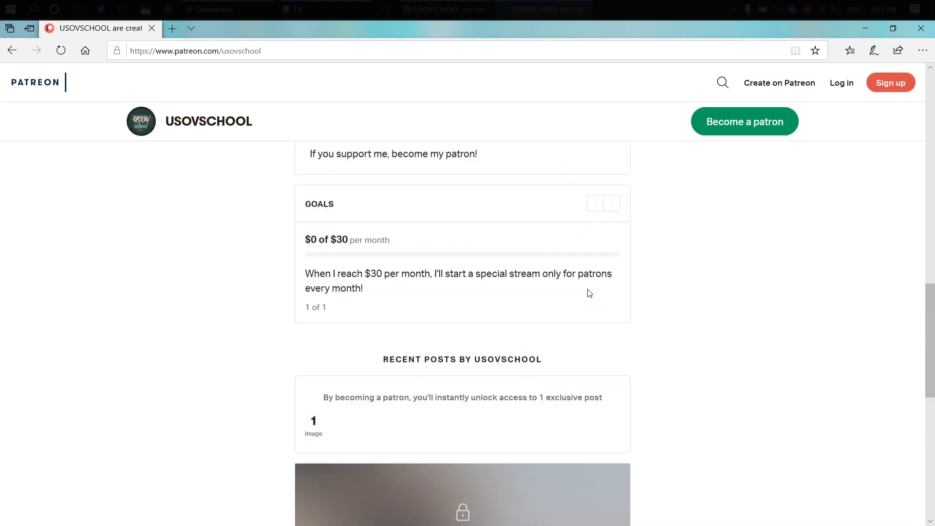
scroll(589, 293, "up", 4)
scroll(589, 293, "down", 1)
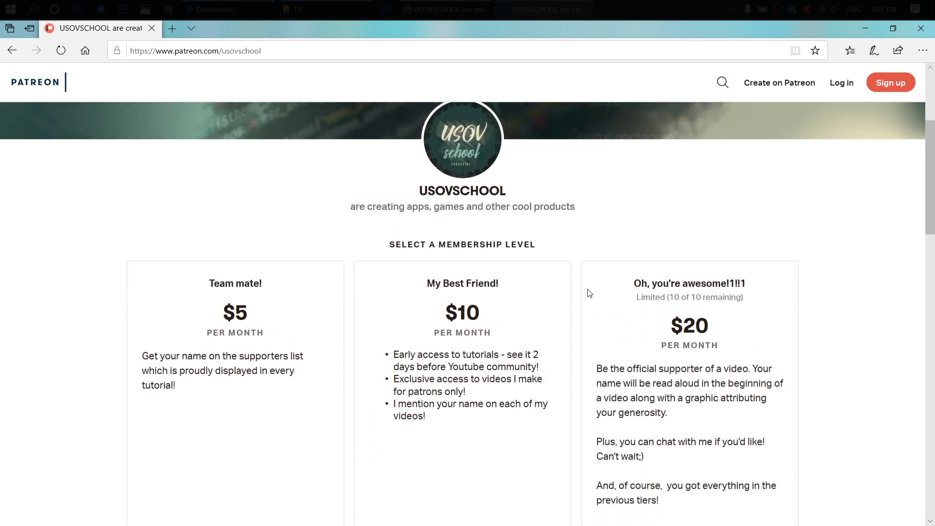
scroll(589, 292, "down", 1)
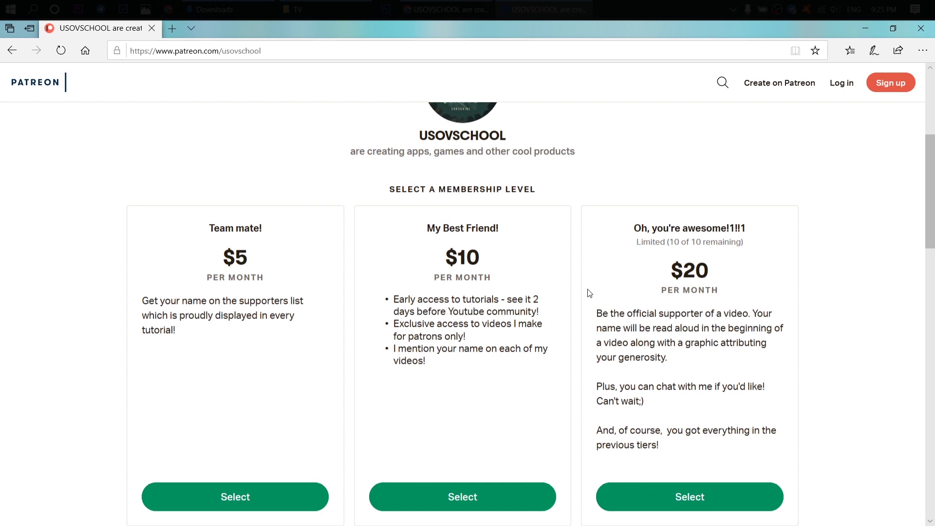
scroll(589, 293, "up", 3)
scroll(589, 293, "up", 1)
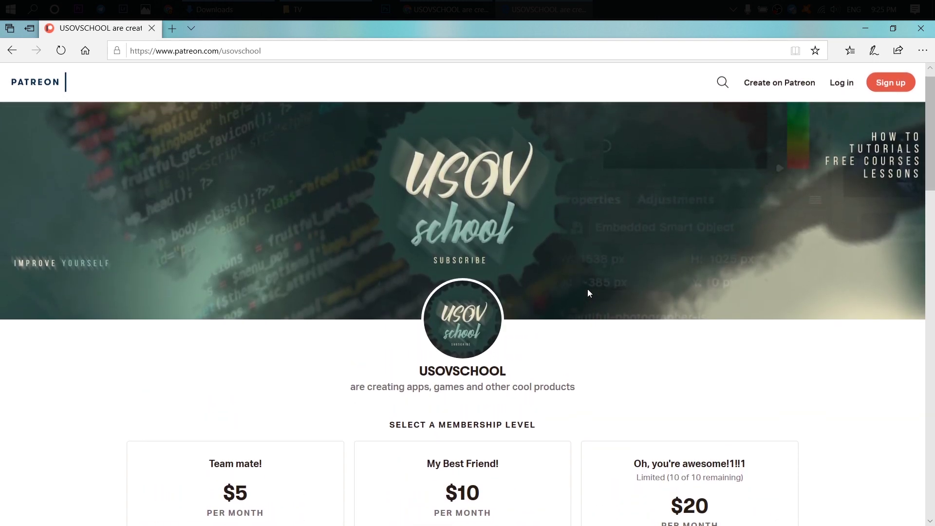
scroll(587, 293, "down", 3)
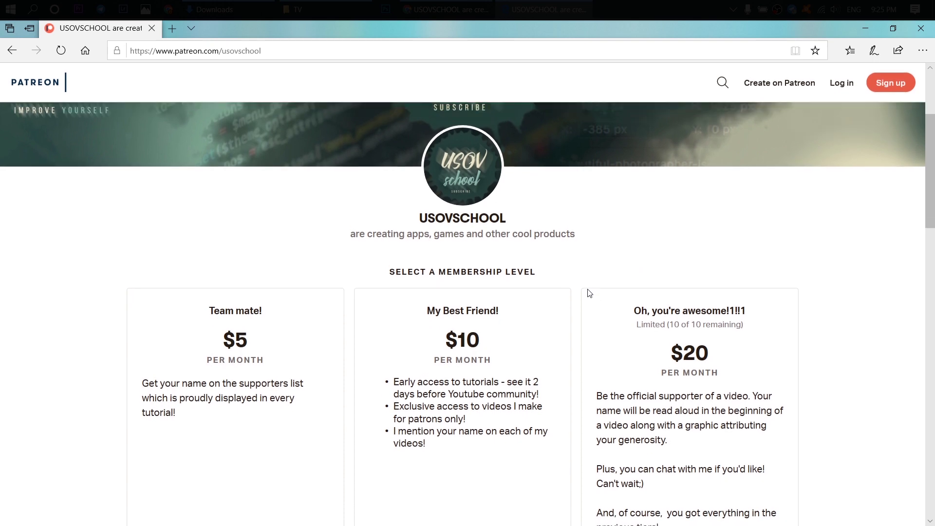
scroll(588, 292, "up", 3)
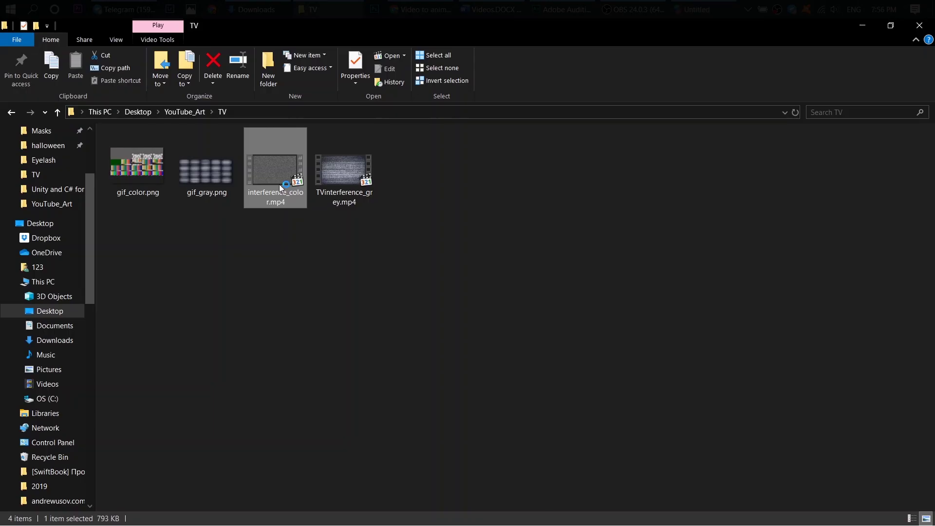
Step: Play the 3-second interference_color.mp4 clip from the TV folder in Media Player Classic
double_click(279, 187)
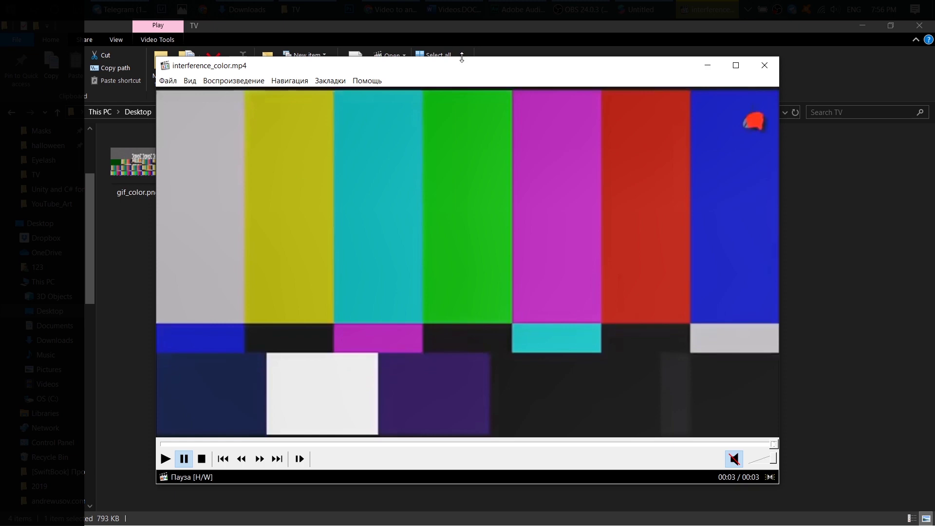
Step: Close Media Player Classic to return to the TV folder in File Explorer
left_click(765, 65)
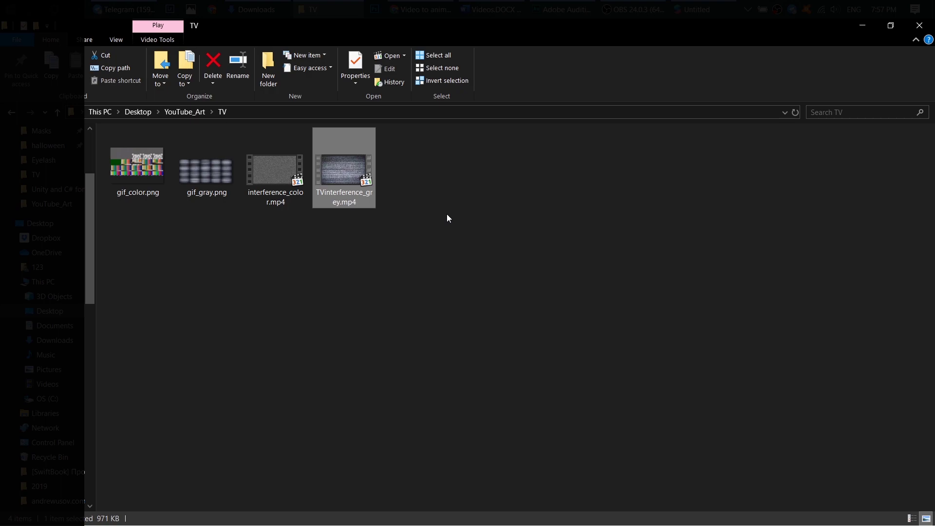
Step: Upload the colour interference video to ezgif and convert it to a 600×338, 26-frame GIF
key("alt+Tab")
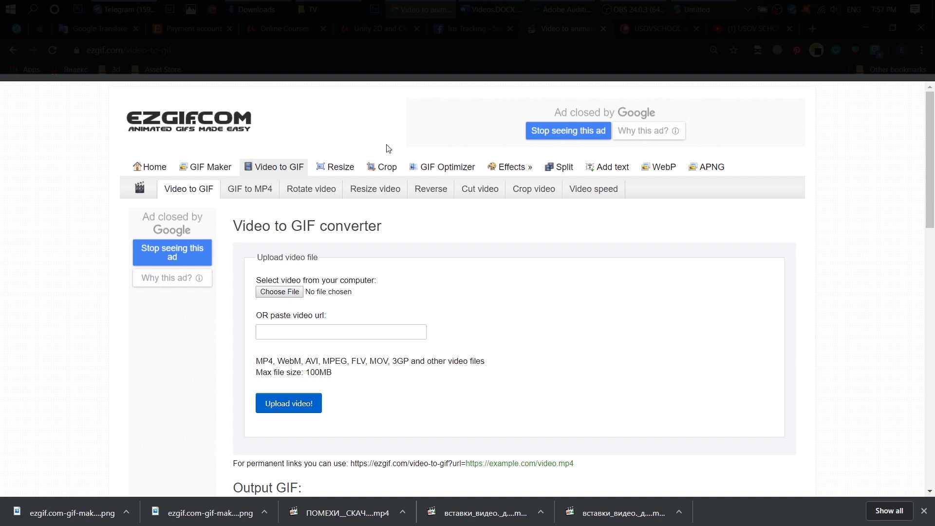
left_click(286, 295)
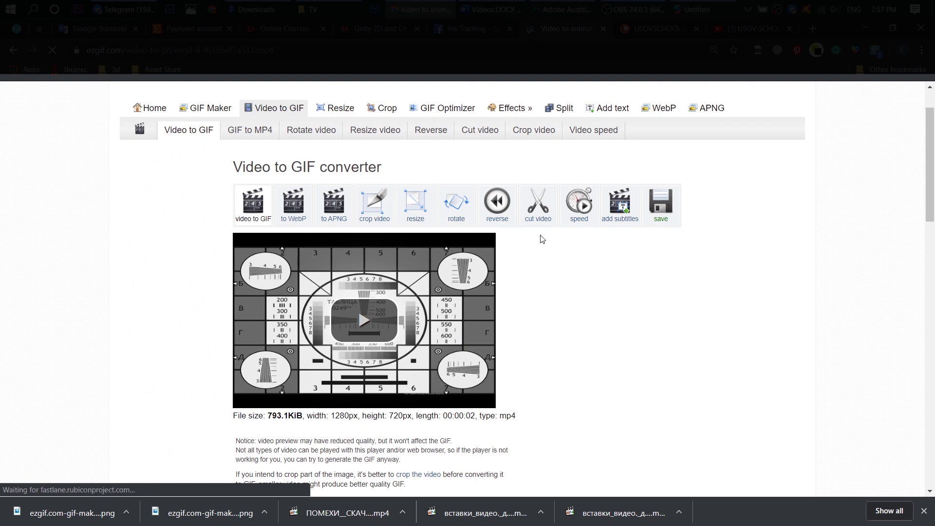
scroll(511, 332, "down", 5)
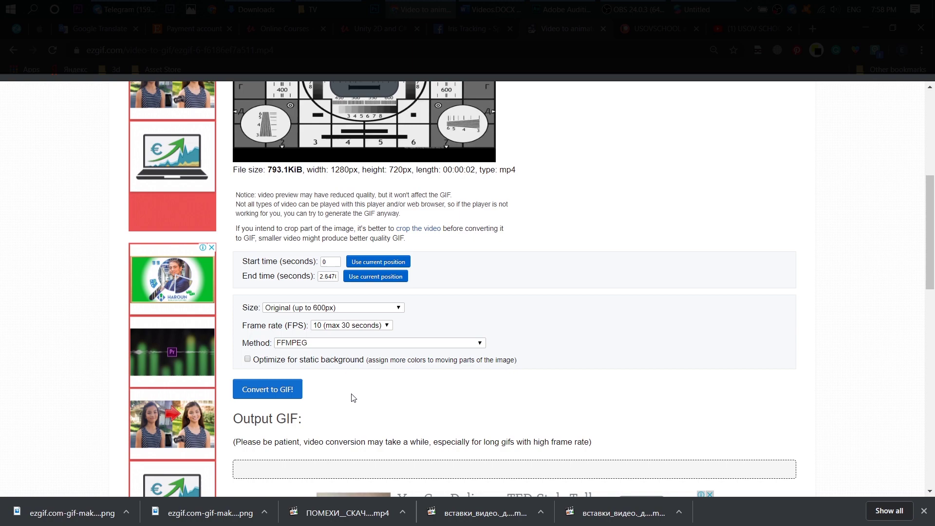
scroll(353, 398, "down", 4)
left_click(272, 222)
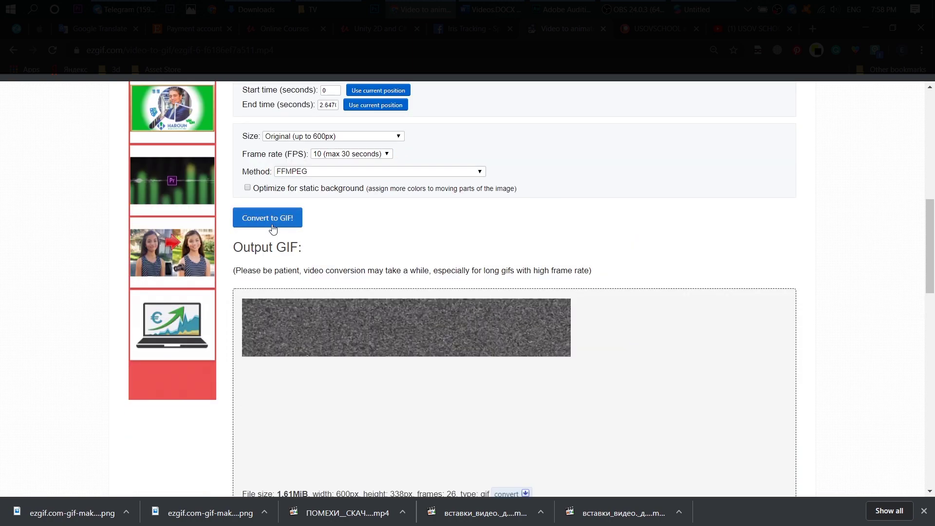
scroll(342, 374, "down", 4)
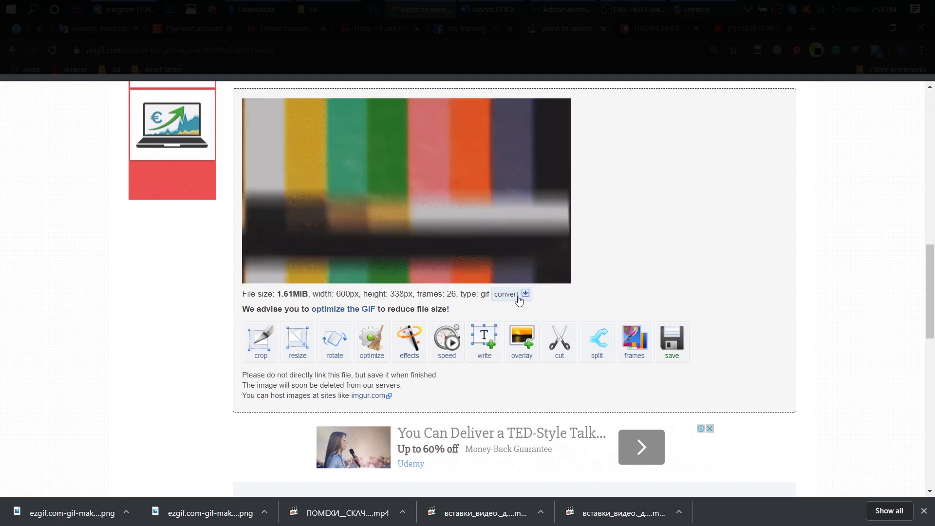
Step: Convert the GIF into a 5-column 3000×2028 px PNG sprite sheet on ezgif
left_click(519, 298)
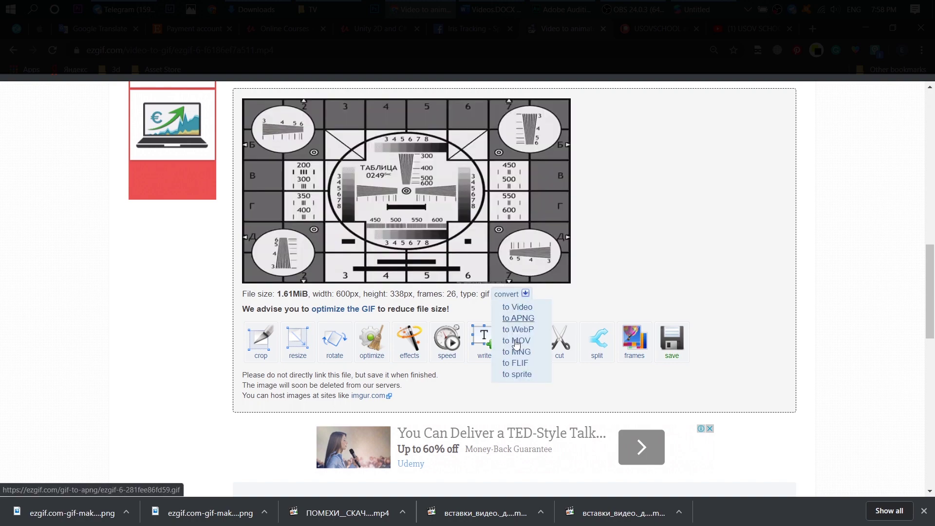
left_click(508, 375)
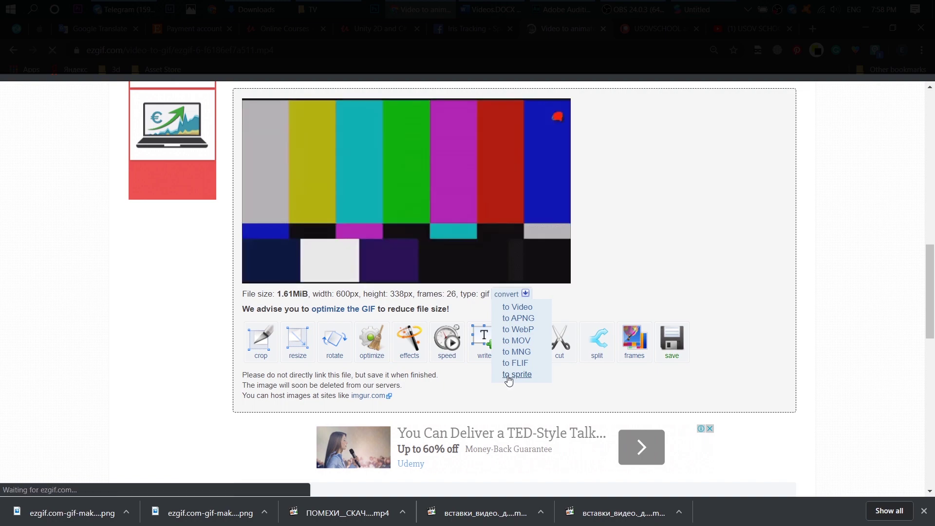
scroll(587, 405, "down", 7)
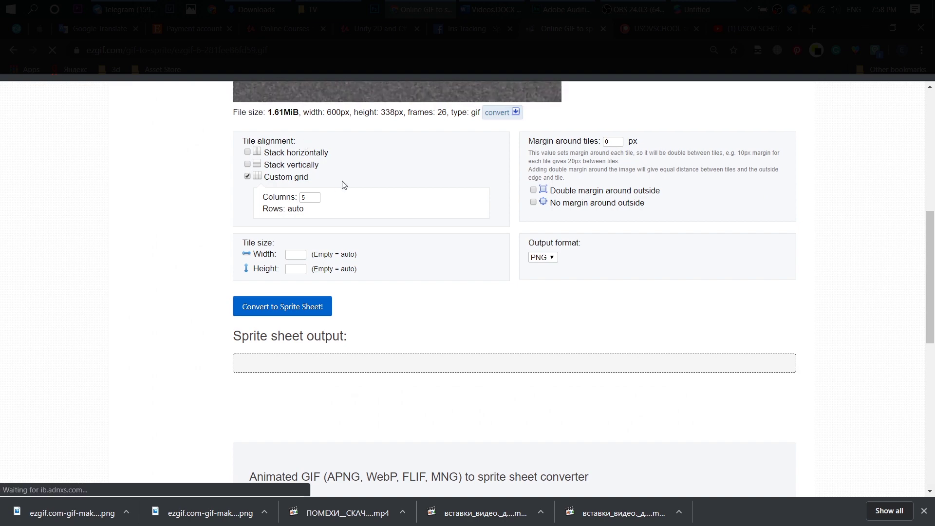
scroll(342, 185, "down", 3)
scroll(342, 184, "up", 3)
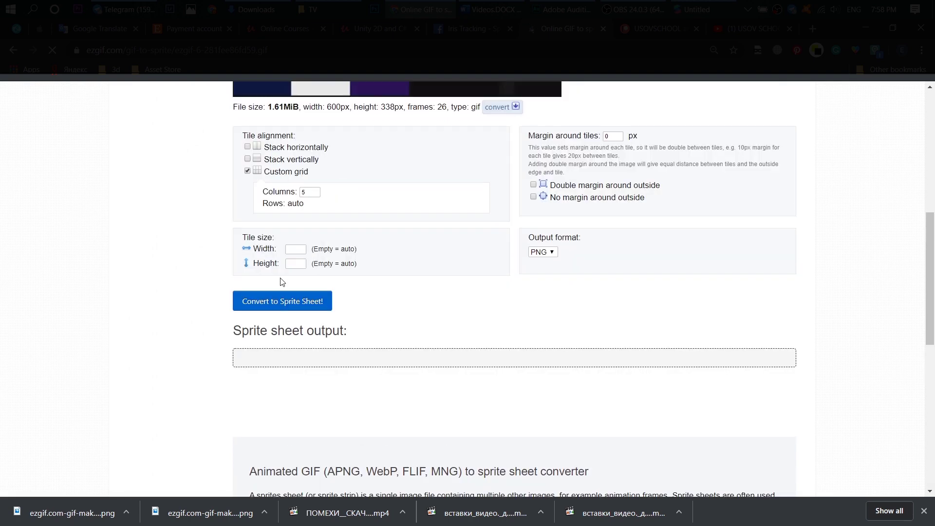
left_click(267, 304)
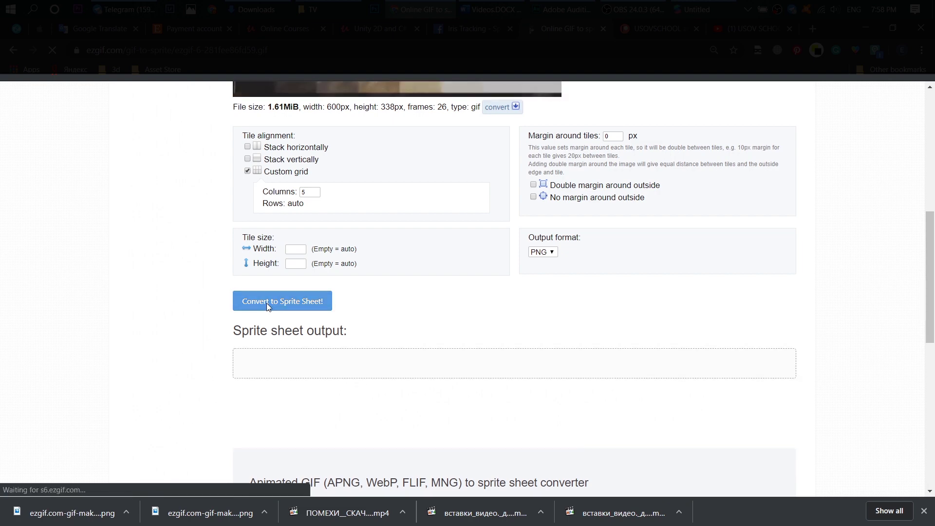
scroll(451, 312, "up", 3)
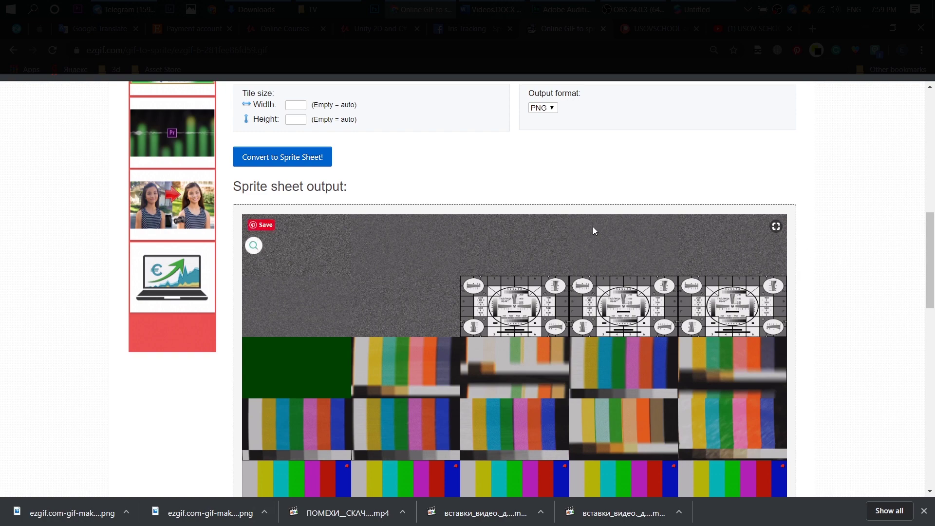
scroll(303, 169, "up", 2)
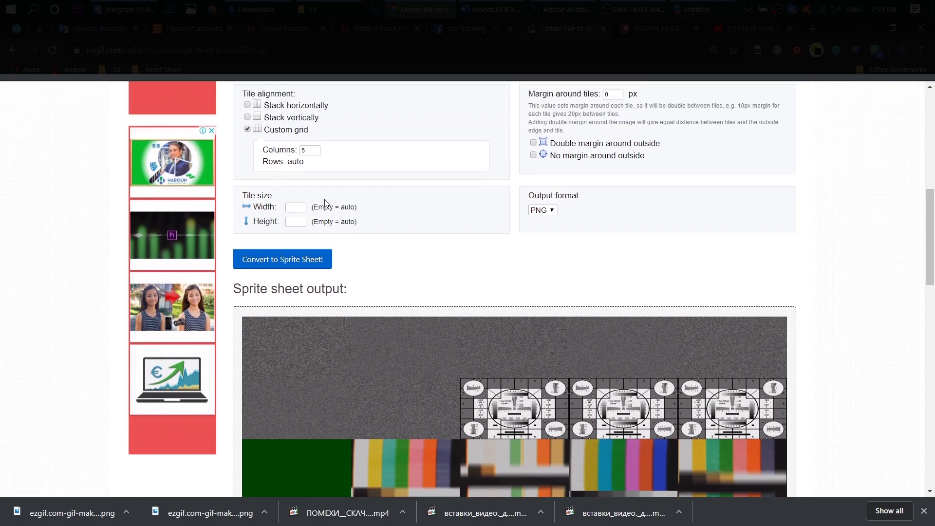
scroll(307, 267, "down", 6)
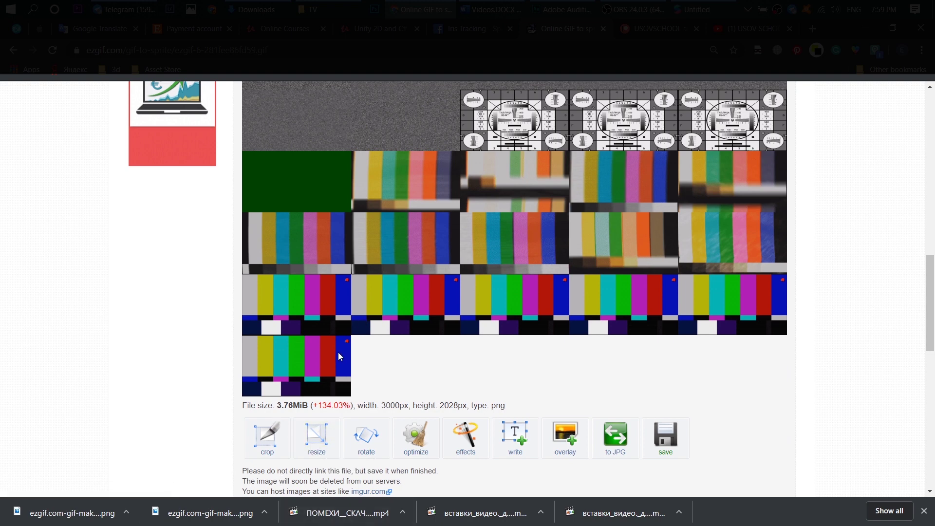
scroll(340, 357, "down", 4)
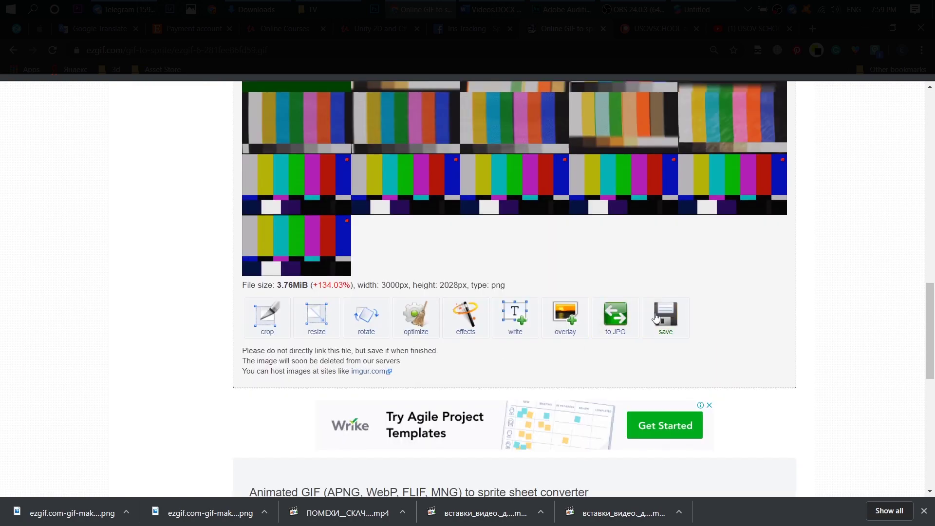
Step: Preview gif_color.png in Photos, close it, and bring the Untitled Spark AR project forward
key("alt+Tab")
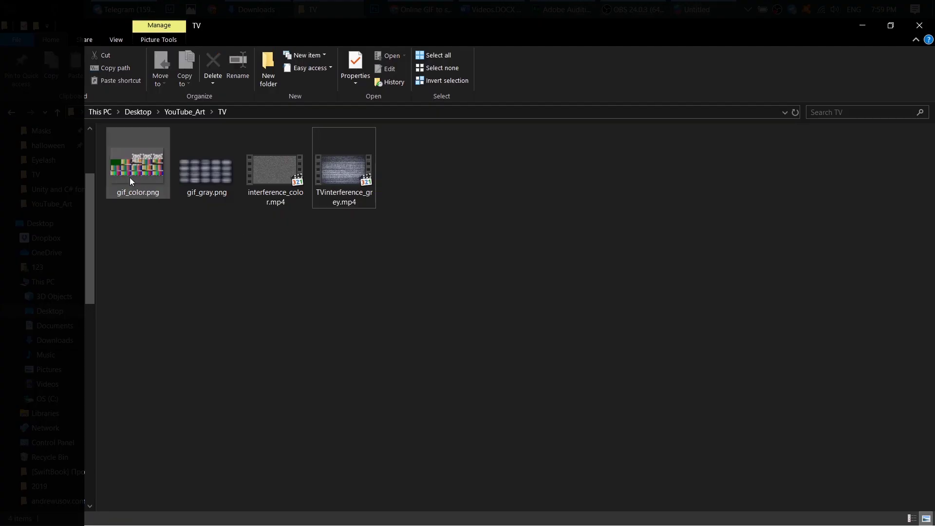
left_click(129, 177)
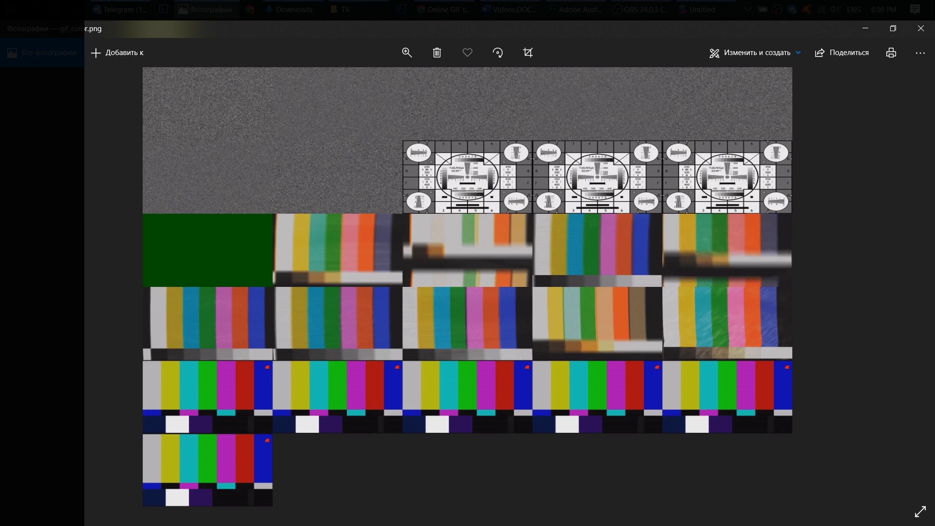
left_click(914, 37)
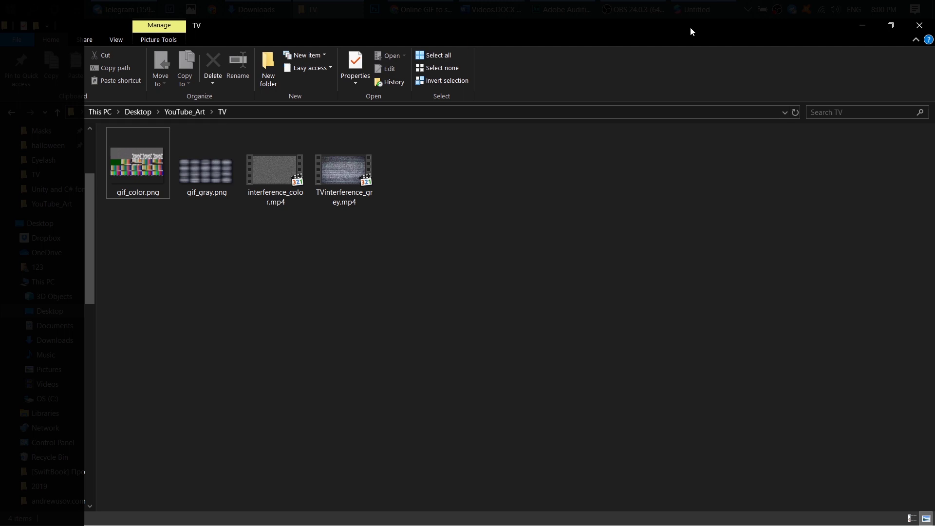
left_click(696, 10)
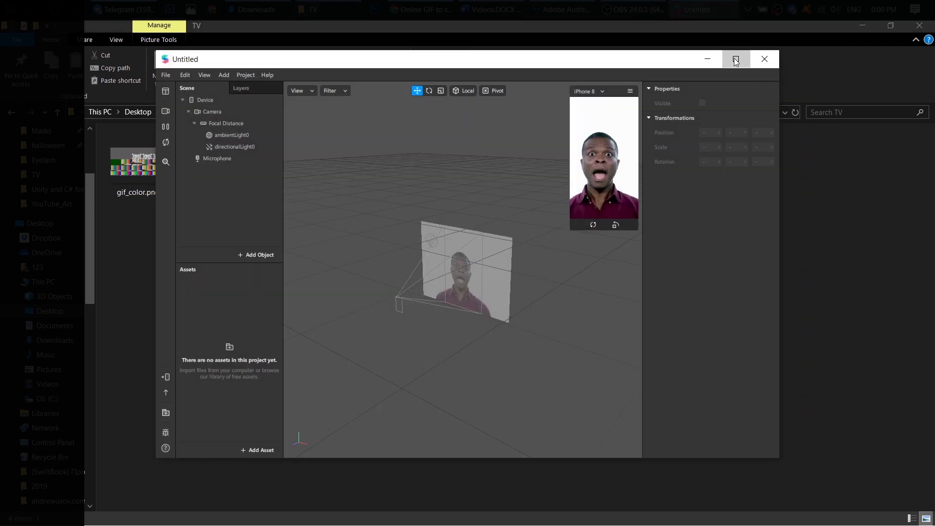
Step: Maximize Spark AR and add a rectangle that fills the canvas width and height
left_click(735, 60)
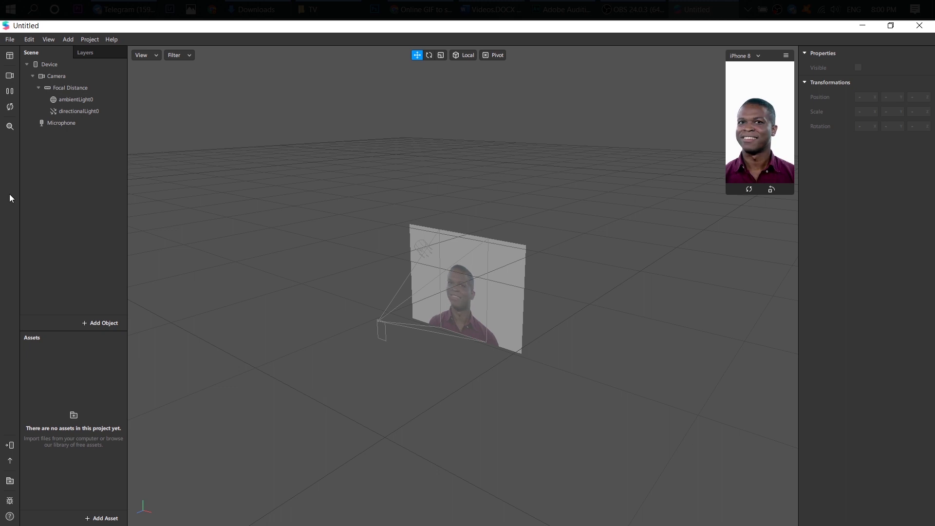
left_click(84, 322)
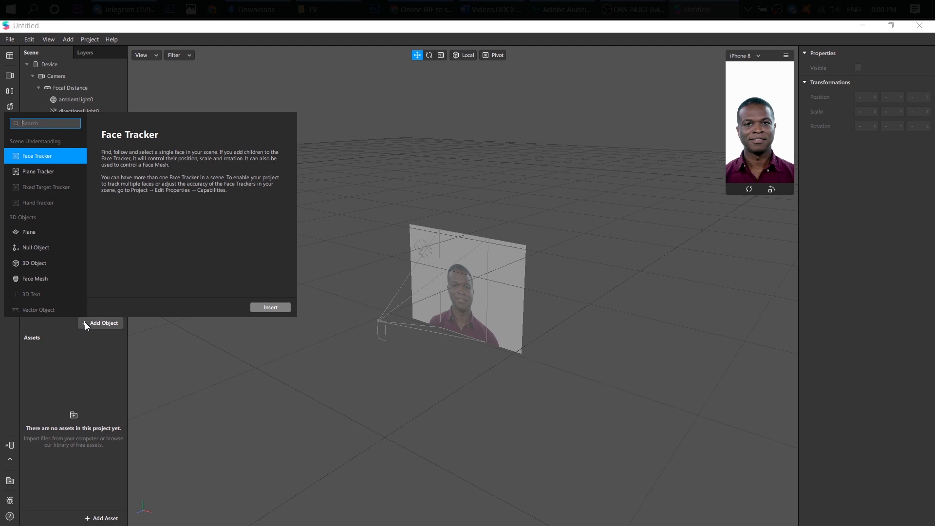
type("rec")
key("Down")
key("Return")
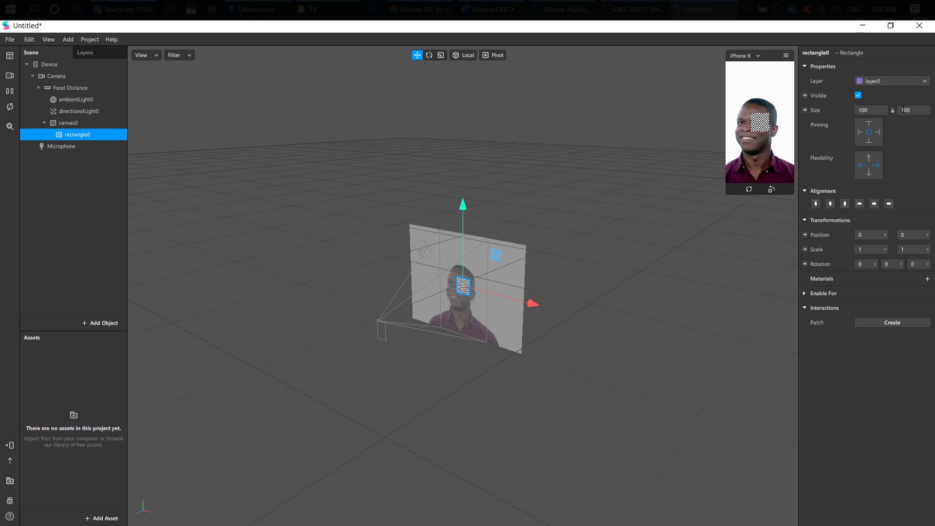
left_click(901, 110)
left_click(910, 126)
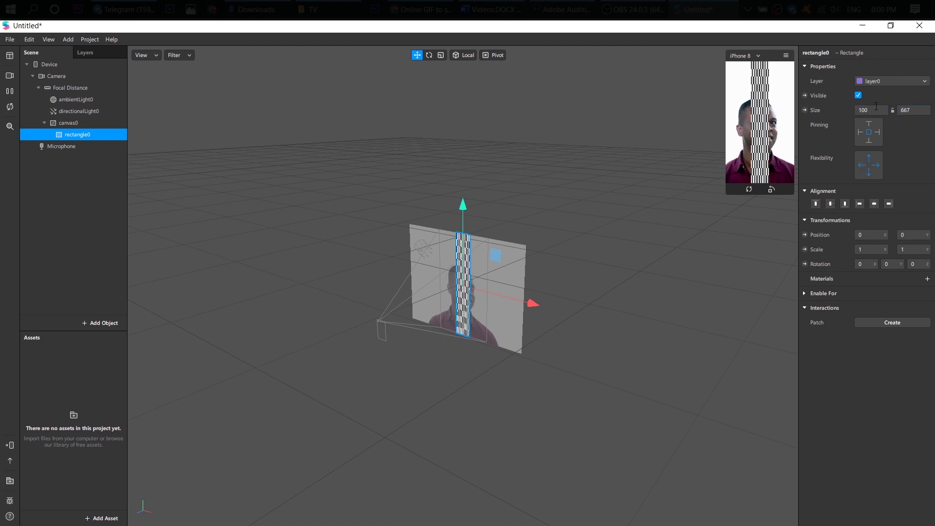
left_click(874, 110)
left_click(872, 125)
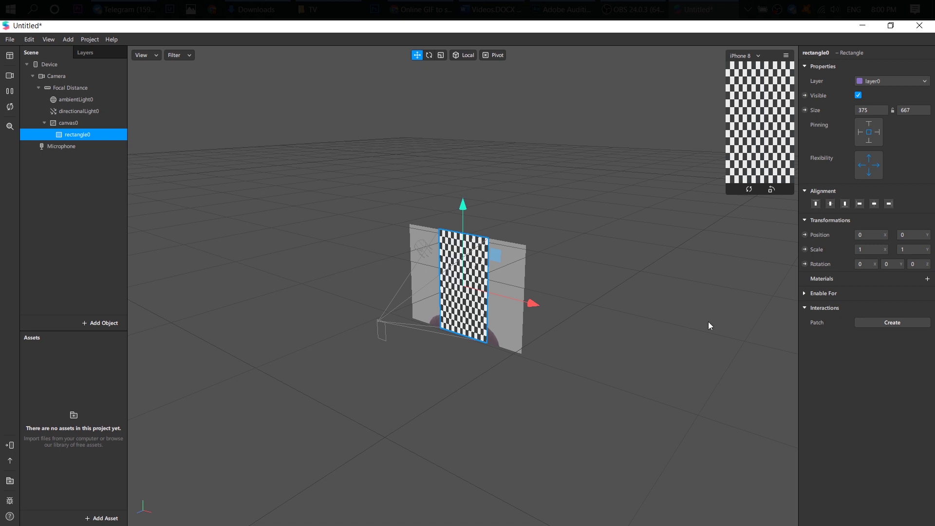
Step: Give the rectangle a new material and rename both rectangle and material 'colorful'
left_click(929, 279)
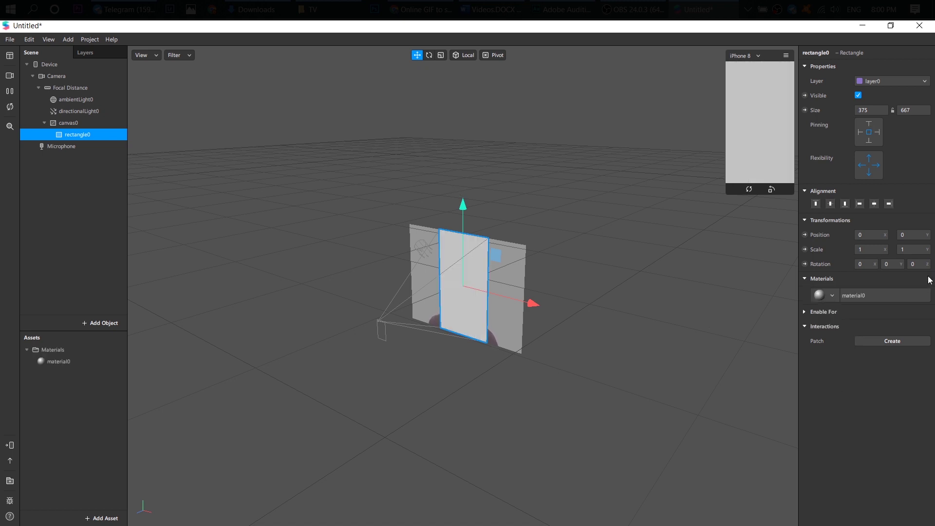
double_click(82, 135)
type("colorful")
key("Return")
left_click(56, 364)
right_click(56, 364)
left_click(68, 373)
type("col")
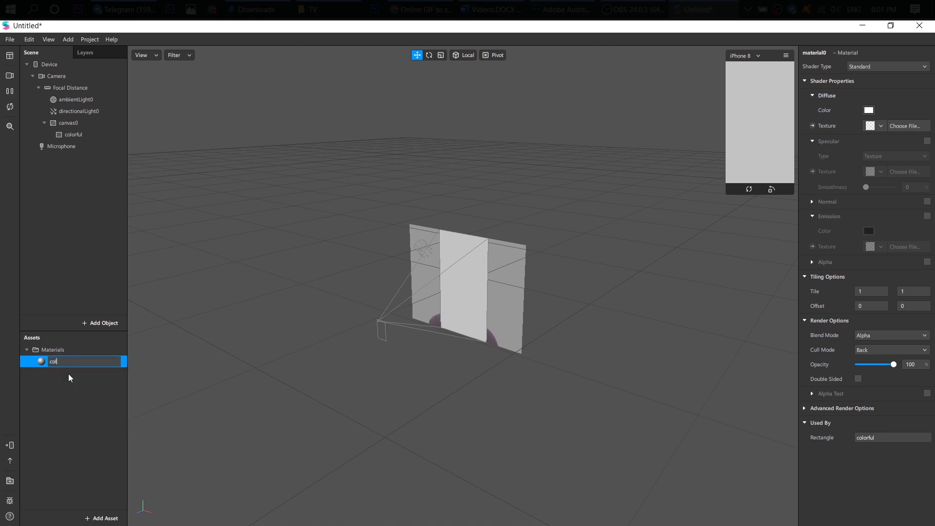
type("orful")
key("Return")
left_click(61, 363)
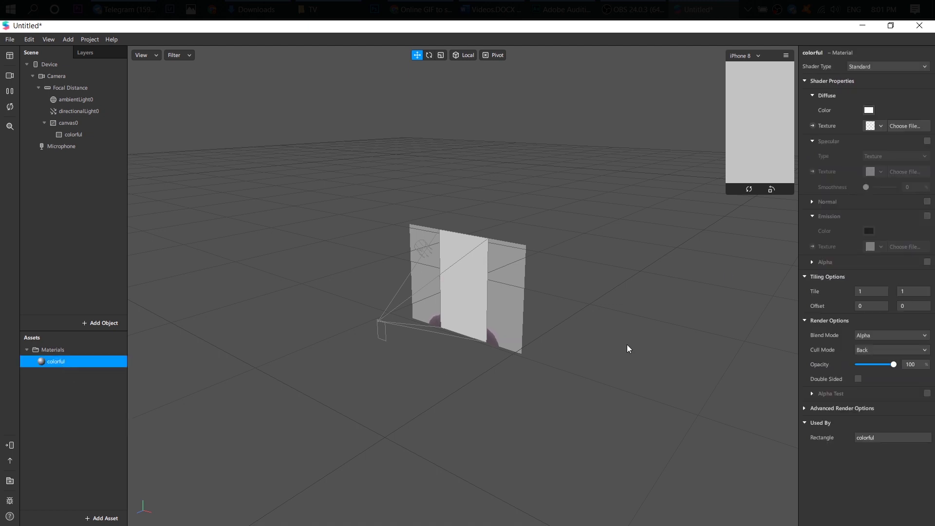
Step: Set the colorful material to the Flat shader with a new animationSequence0 texture
left_click(858, 68)
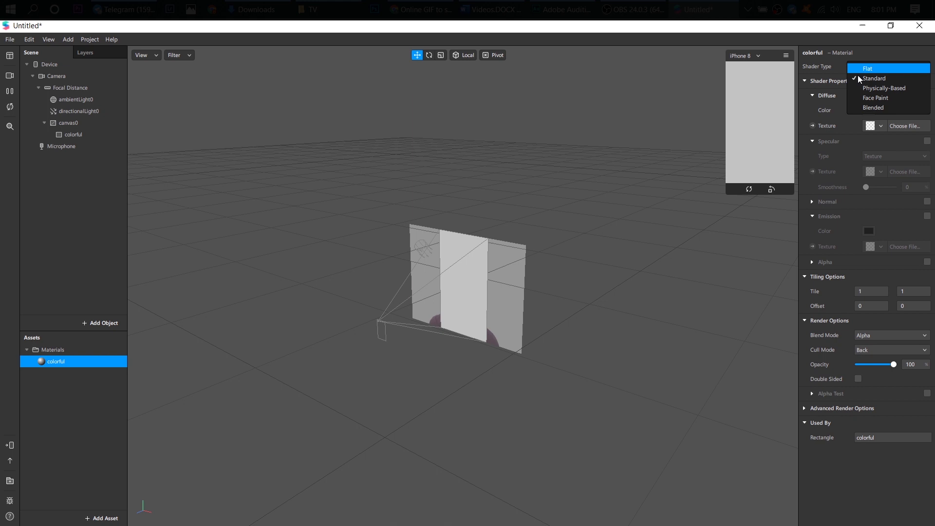
left_click(858, 69)
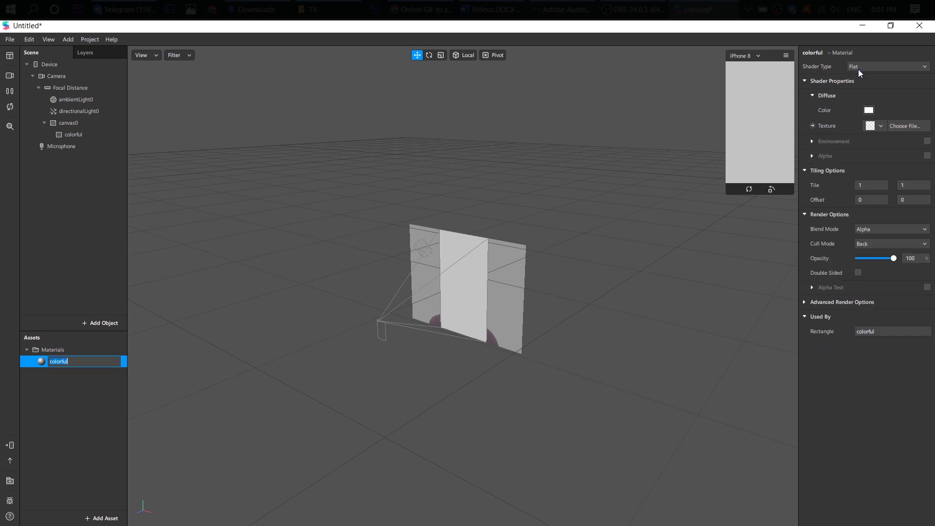
left_click(875, 127)
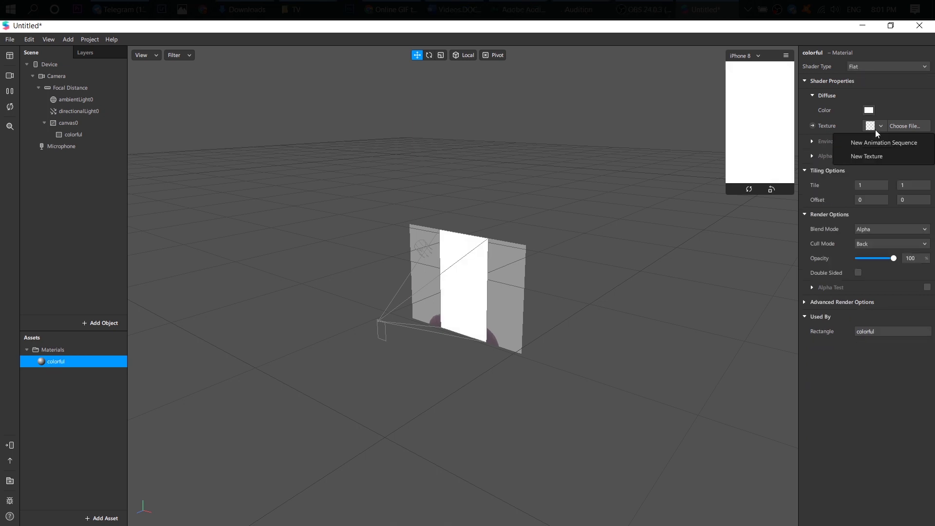
left_click(875, 147)
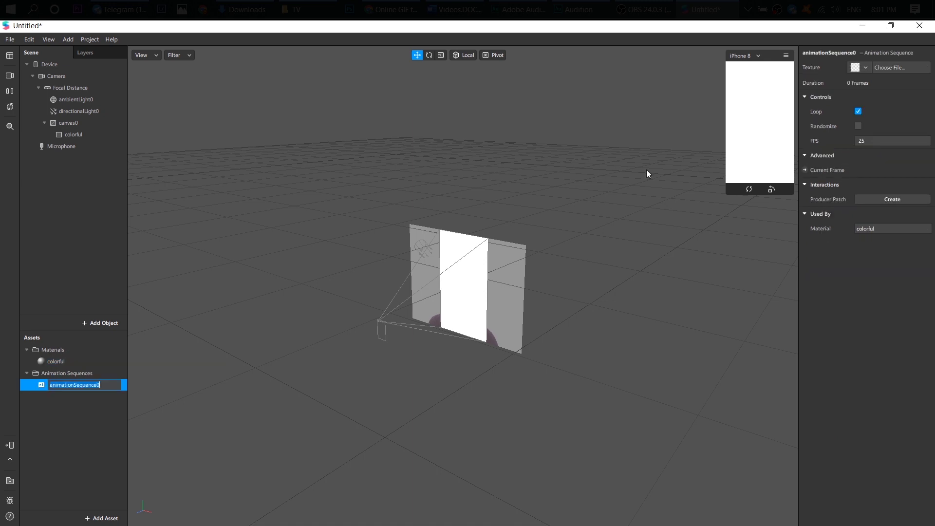
left_click(72, 426)
left_click(86, 385)
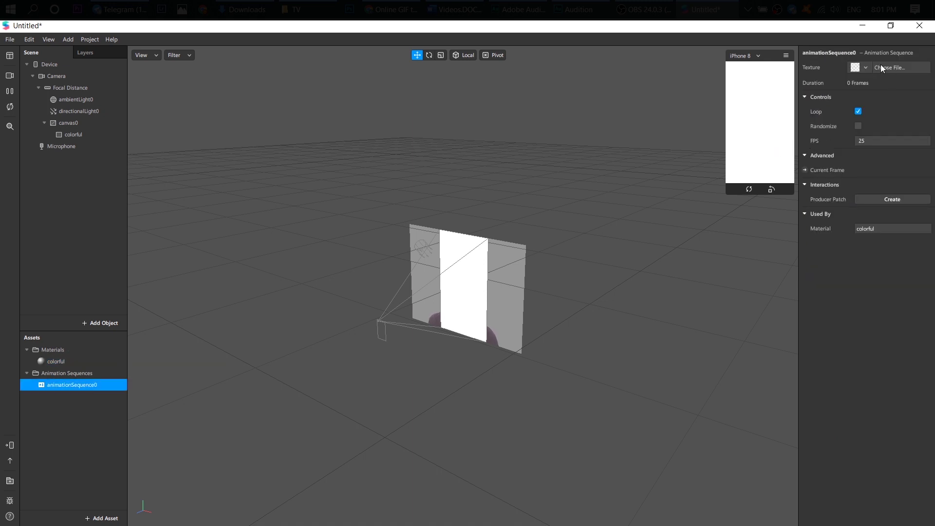
left_click(855, 70)
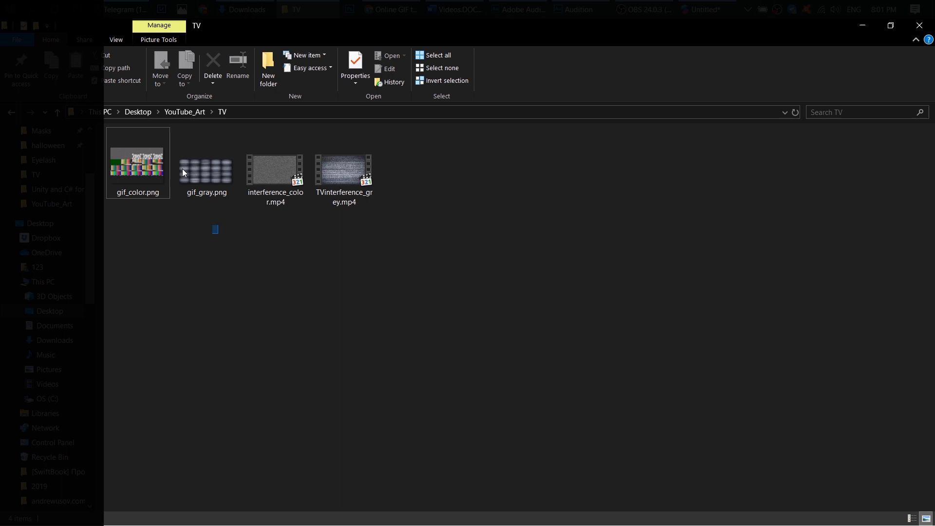
Step: Drag gif_color.png and gif_gray.png from File Explorer into Spark AR's Assets as textures
left_click_drag(218, 233, 72, 461)
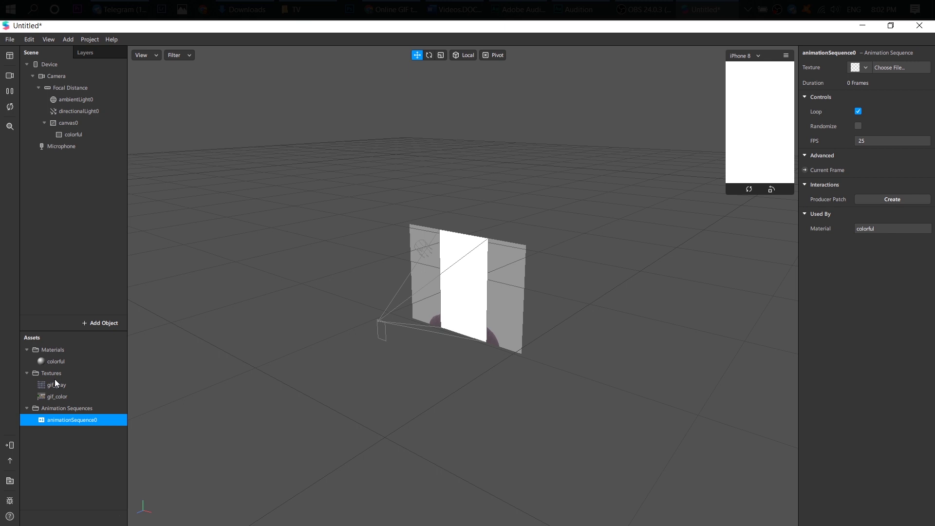
Step: Turn off gif_gray's compression and set both gif_gray and gif_color to Sprite Sheet type
left_click(55, 380)
left_click(55, 392, "shift")
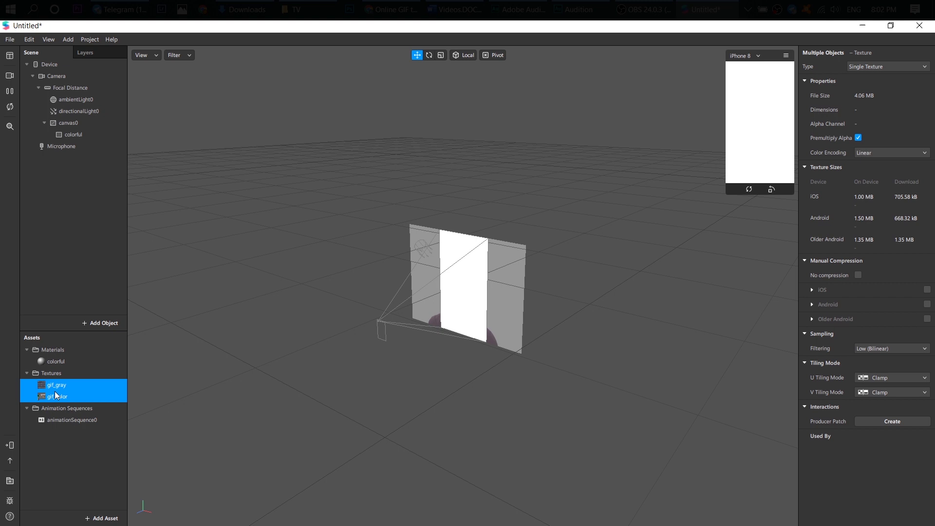
left_click(55, 393)
left_click(62, 385)
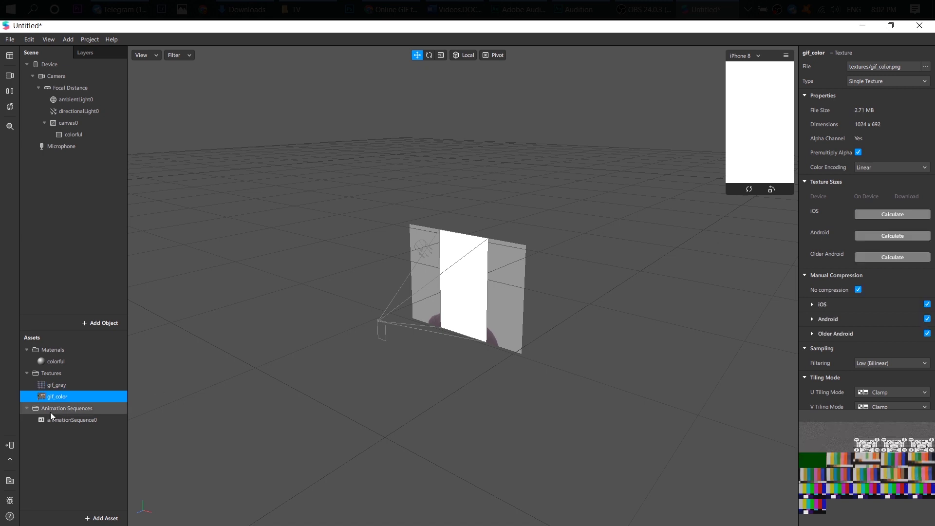
left_click(56, 384)
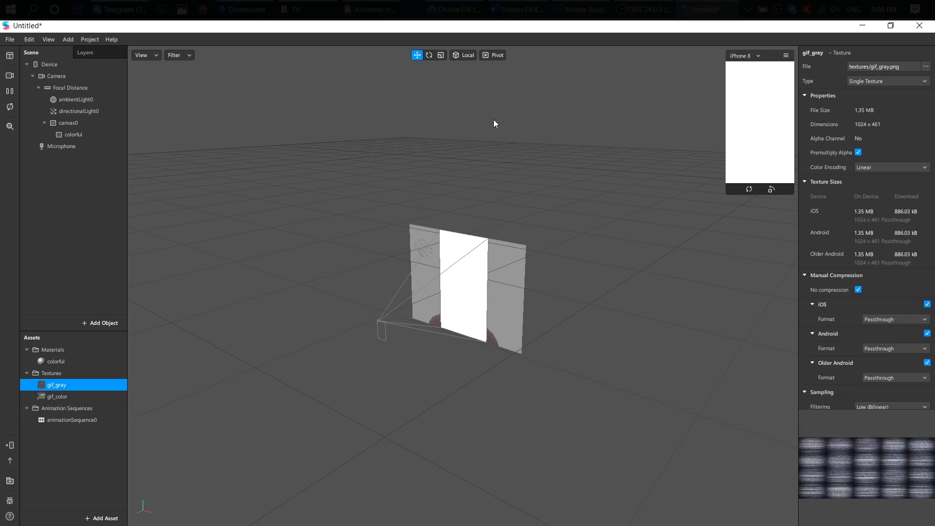
scroll(872, 86, "down", 1)
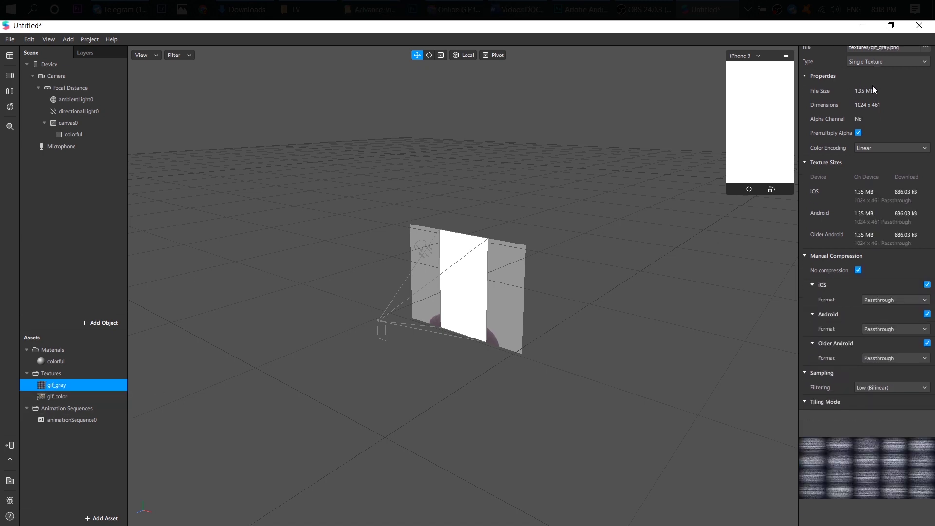
left_click(881, 62)
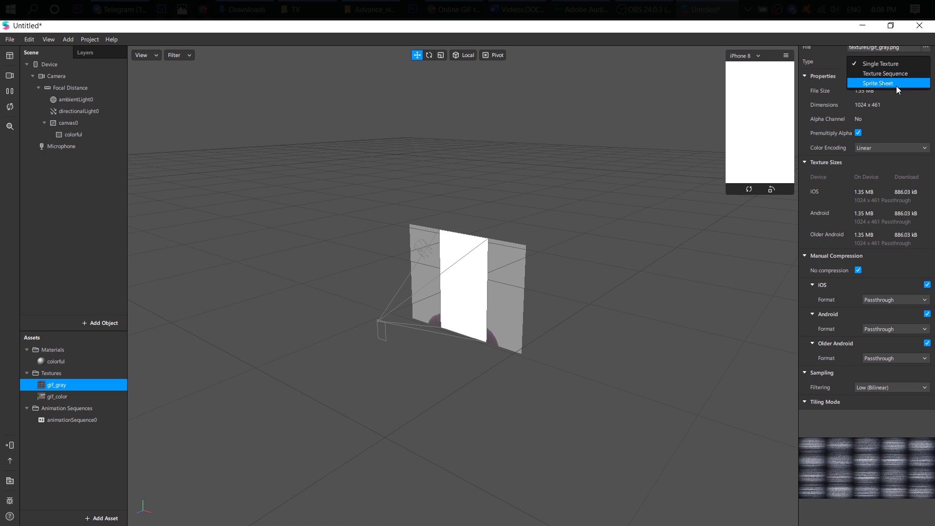
left_click(896, 86)
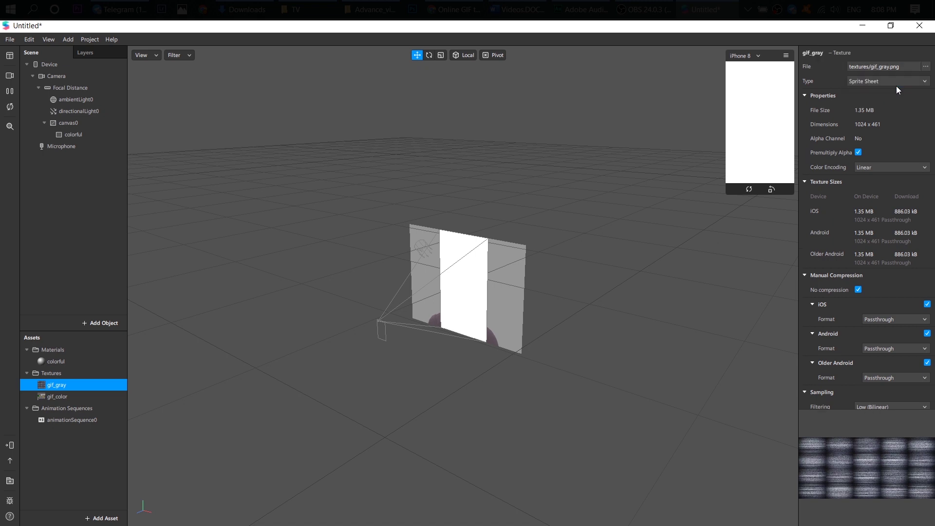
left_click(57, 397)
left_click(861, 84)
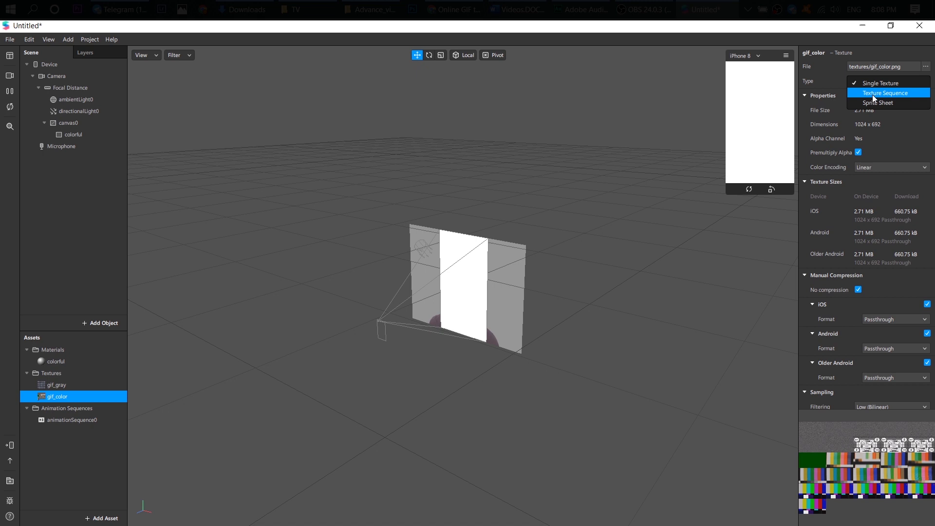
left_click(872, 104)
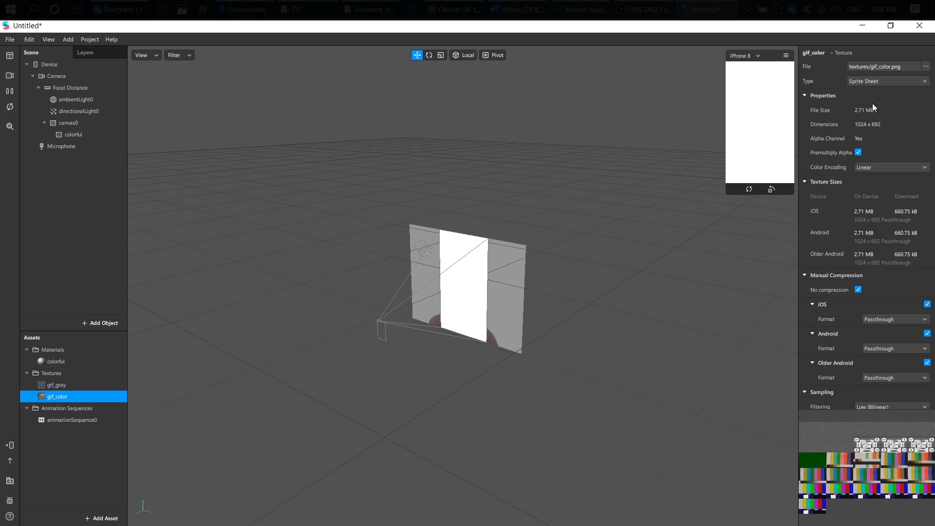
Step: Give the gif_gray sprite sheet 5 columns
left_click(78, 387)
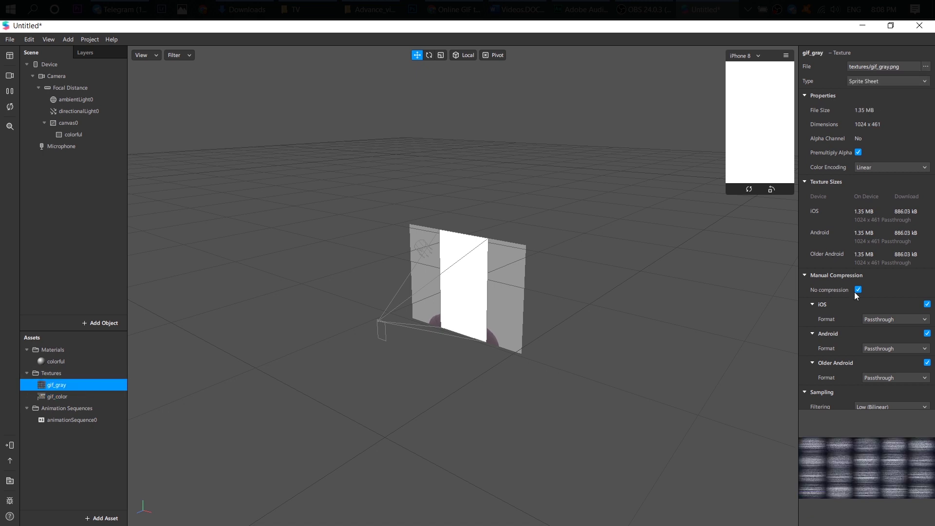
scroll(856, 295, "down", 5)
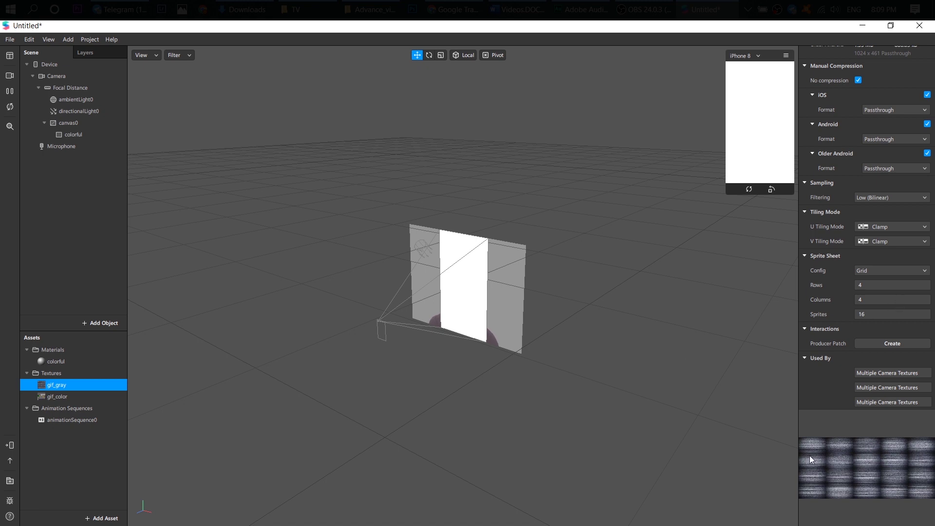
double_click(874, 300)
type("5")
left_click(877, 358)
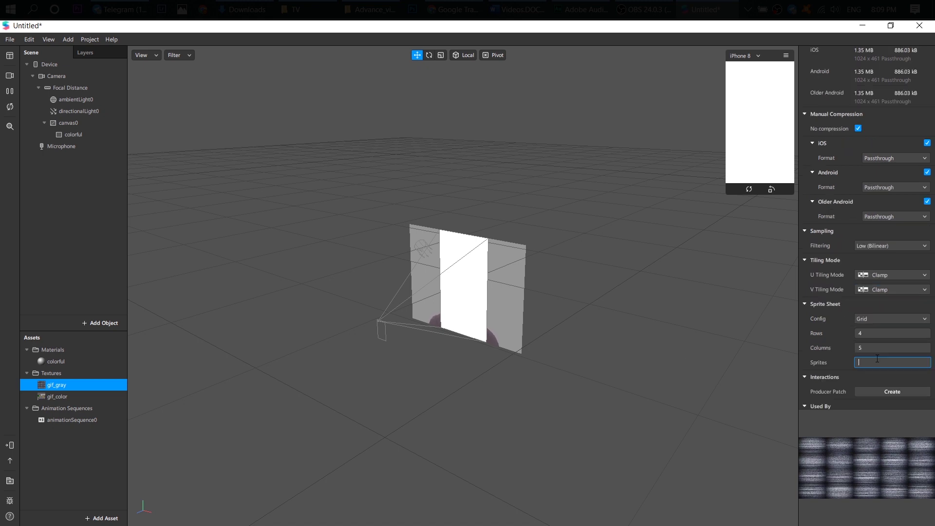
scroll(872, 331, "up", 5)
Step: Configure gif_color's sprite sheet as a 5-column grid holding 26 sprites
left_click(57, 397)
left_click(811, 276)
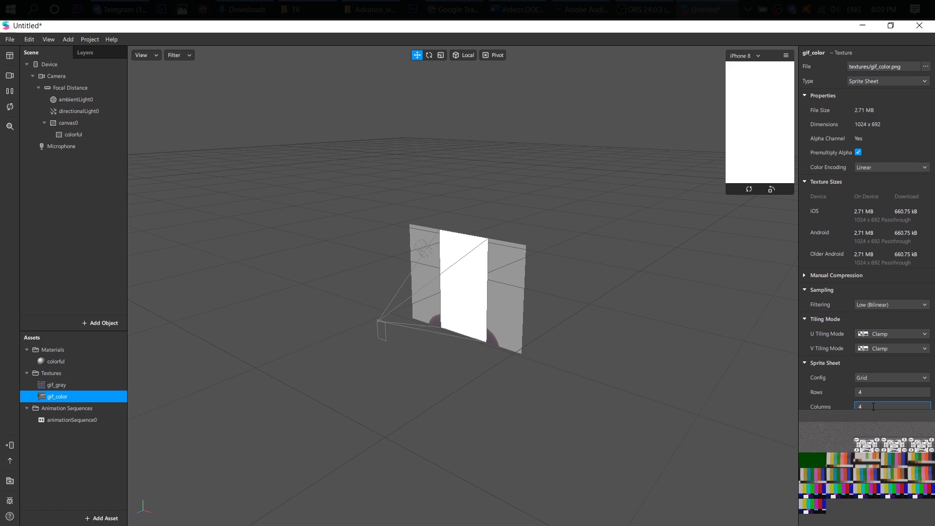
left_click(871, 392)
left_click(806, 319)
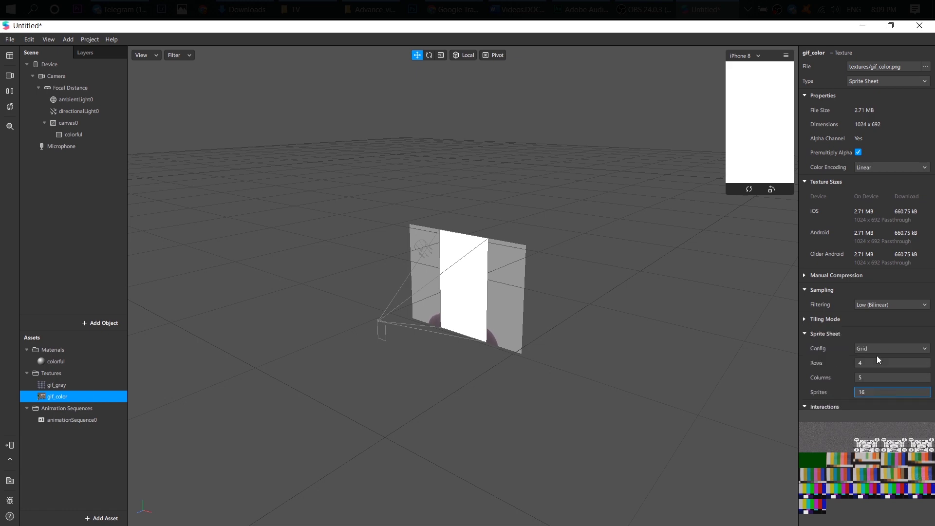
key("Tab")
key("Tab")
type("26")
key("Return")
Step: Set animationSequence0's texture to gif_color so it plays the 26 frames
left_click(55, 421)
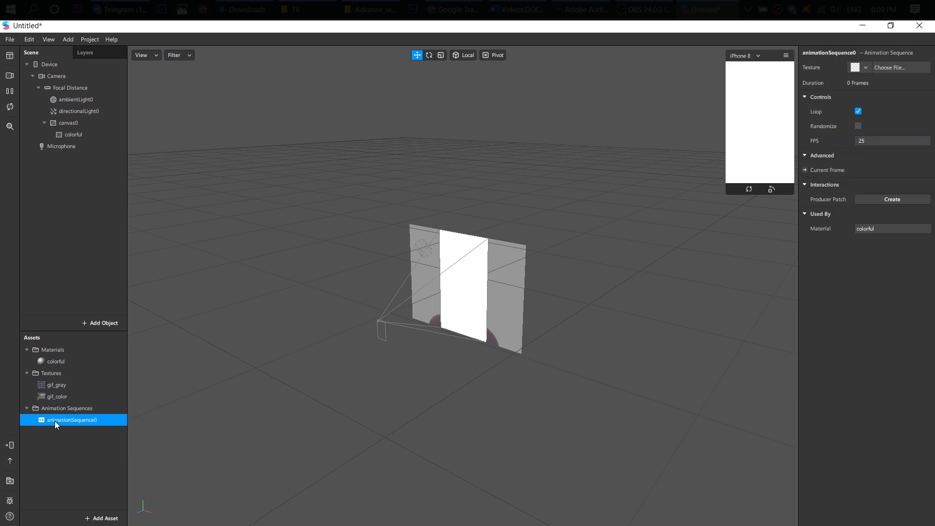
left_click(862, 67)
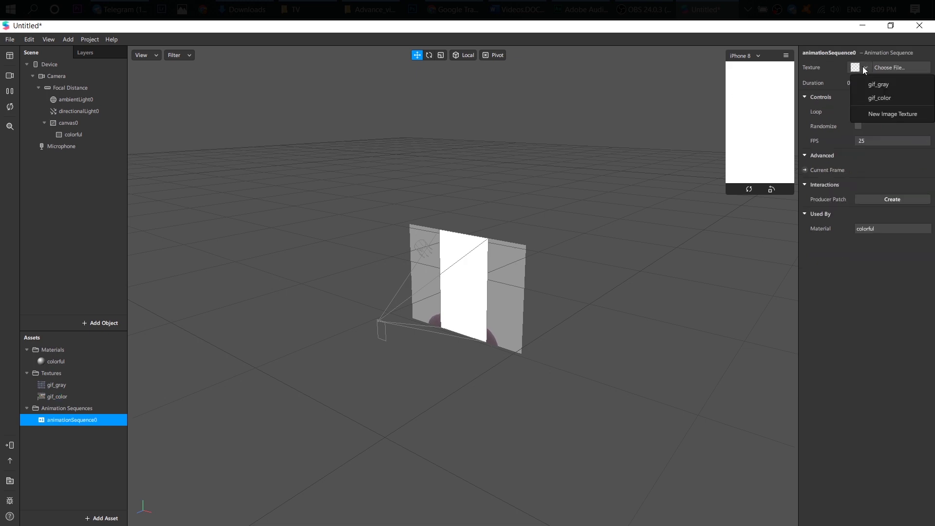
left_click(876, 100)
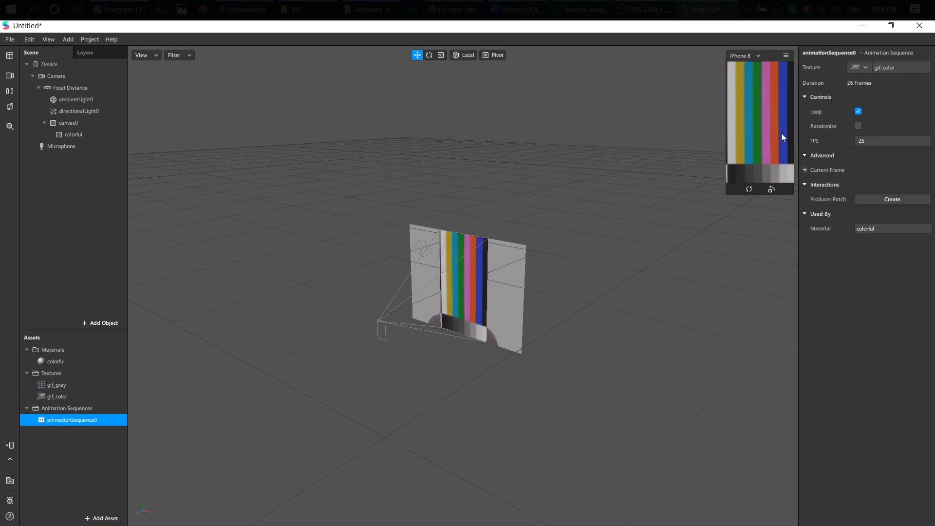
Step: Enlarge the phone preview and lower the colorful material's opacity to about 26%
left_click_drag(729, 190, 643, 342)
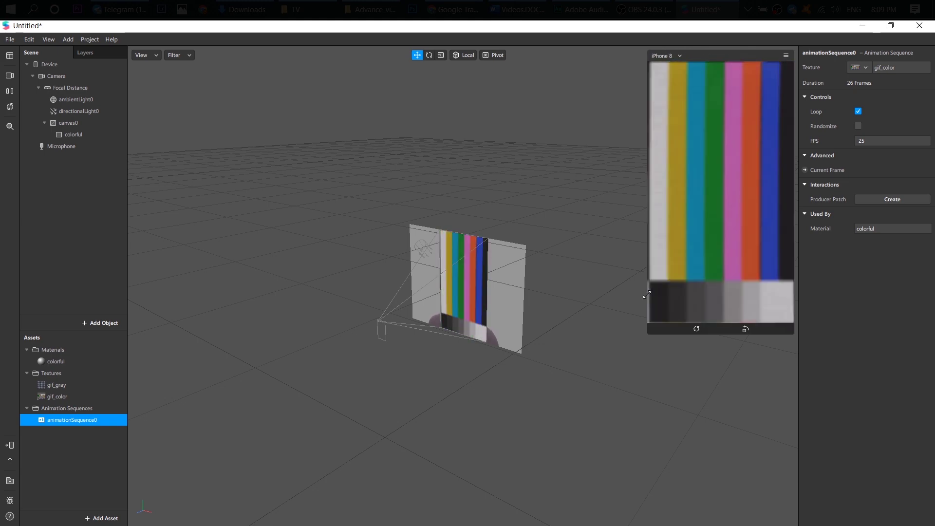
left_click(83, 134)
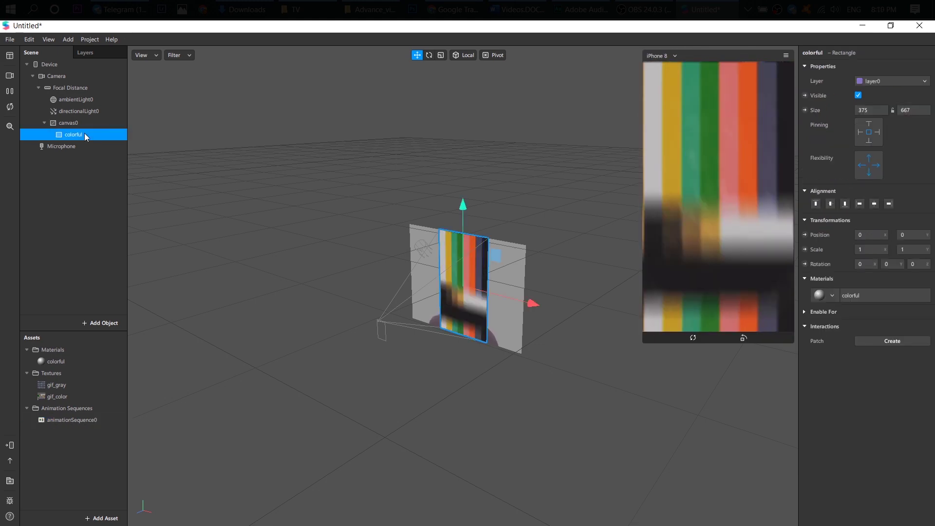
left_click(65, 359)
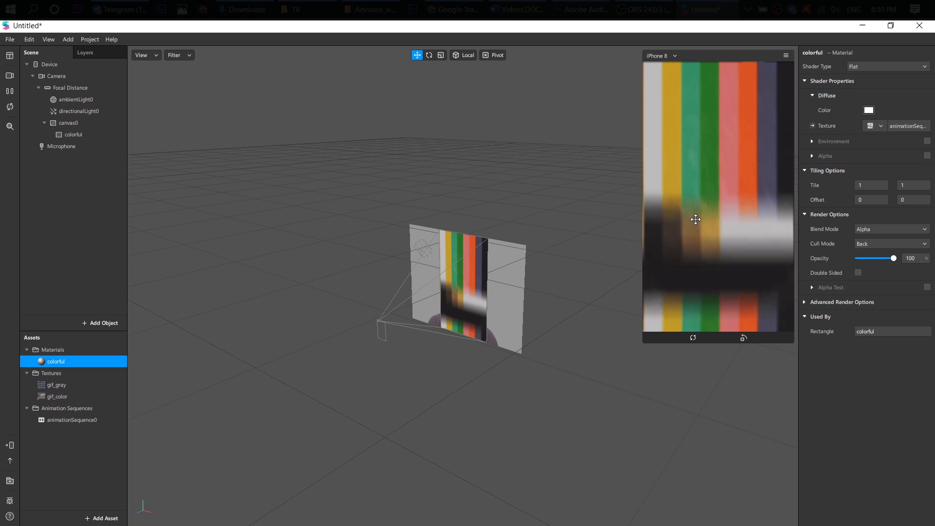
left_click_drag(888, 256, 867, 259)
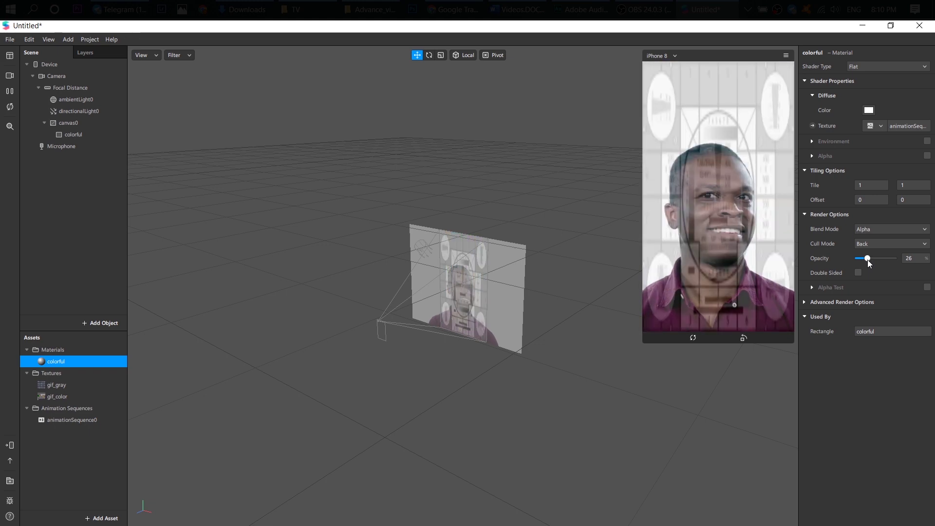
left_click(96, 137)
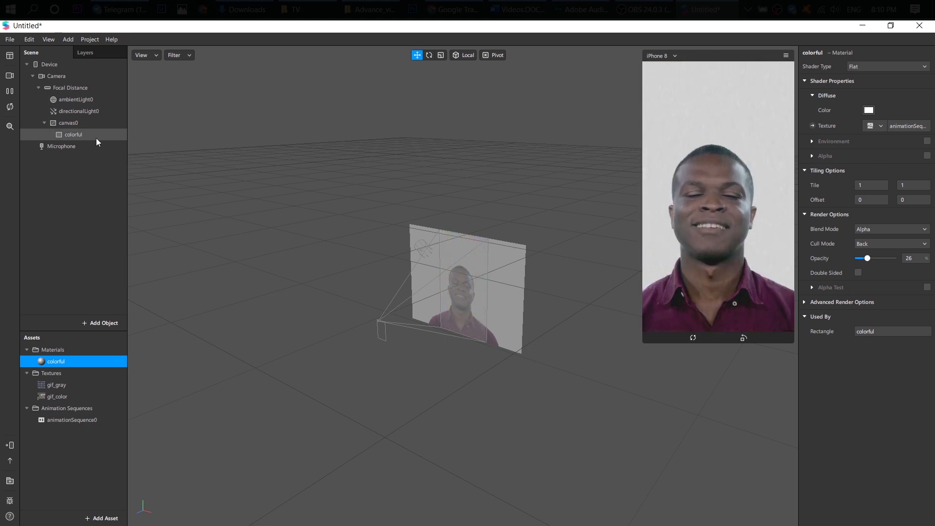
Step: Duplicate the colorful rectangle and rename the copy 'gray'
right_click(93, 135)
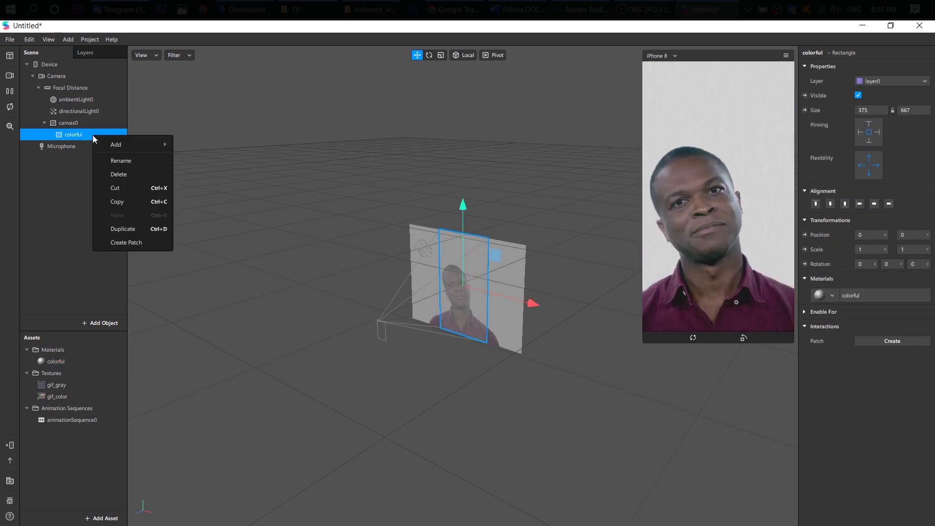
left_click(122, 229)
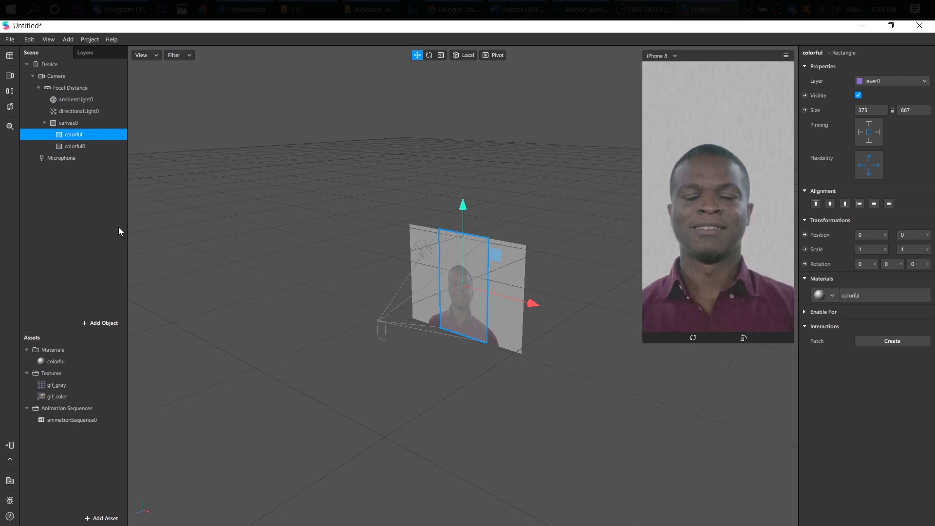
left_click(72, 145)
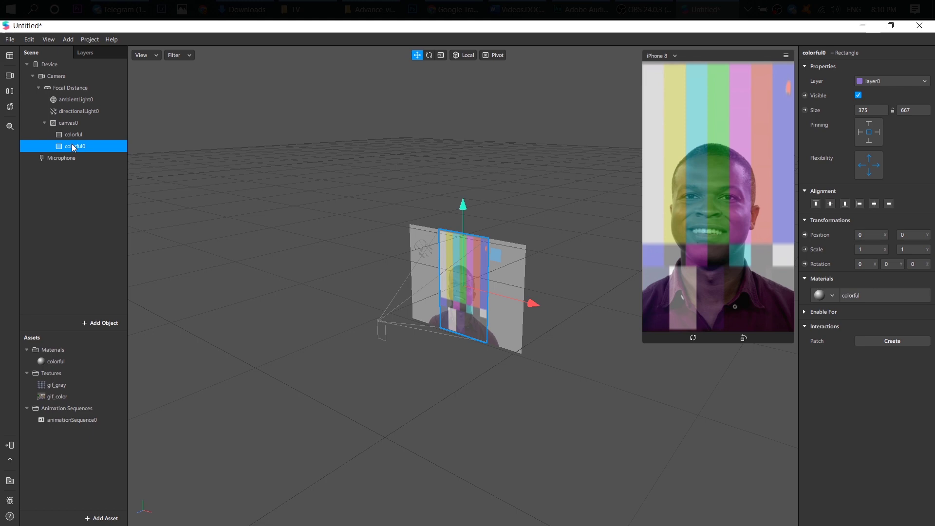
right_click(72, 144)
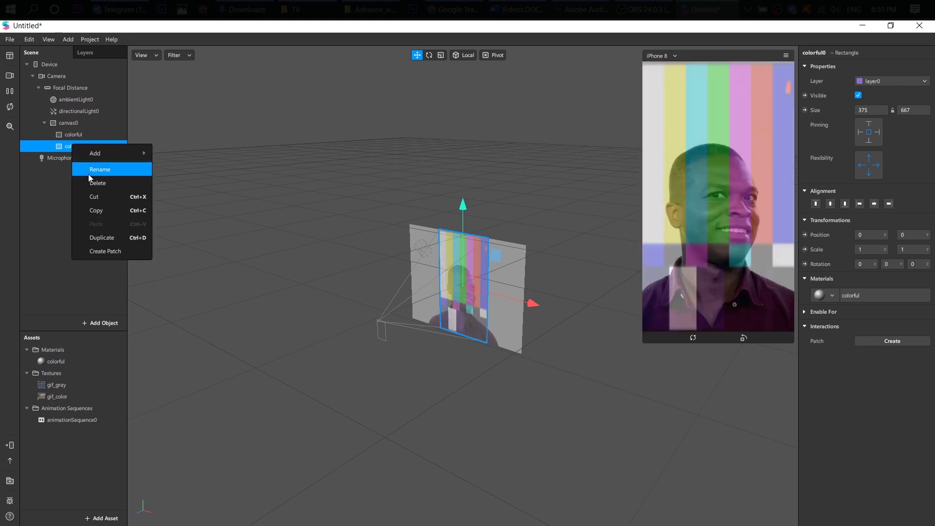
left_click(89, 174)
type("c")
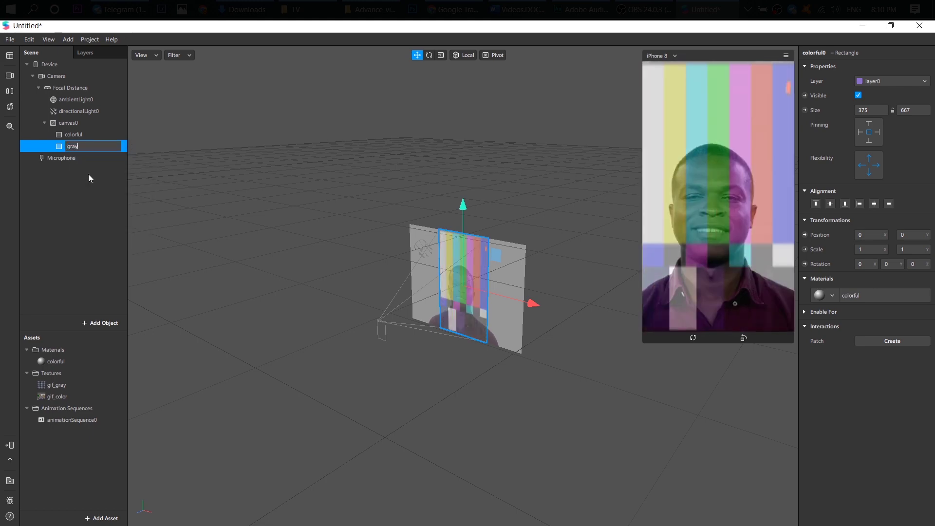
type("ray")
key("Return")
Step: Give the gray rectangle its own new material named 'gray'
left_click(830, 296)
left_click(834, 329)
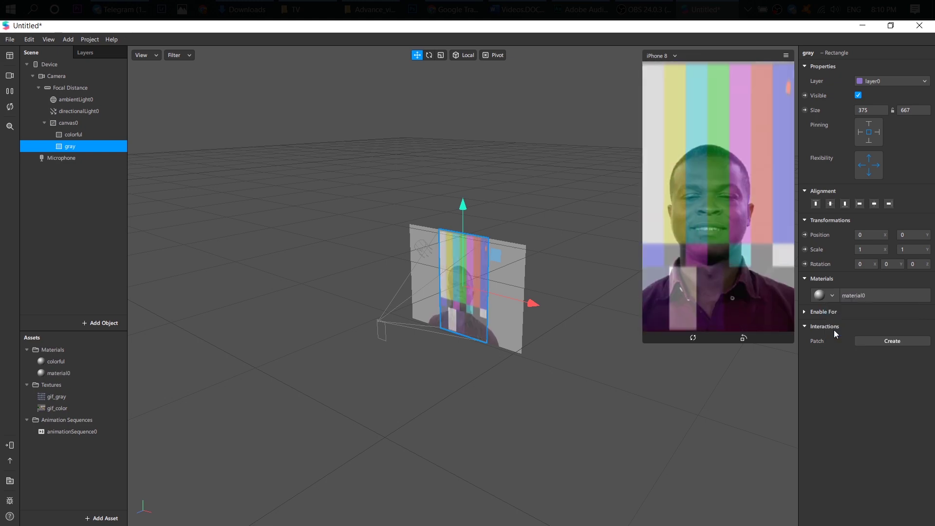
right_click(53, 373)
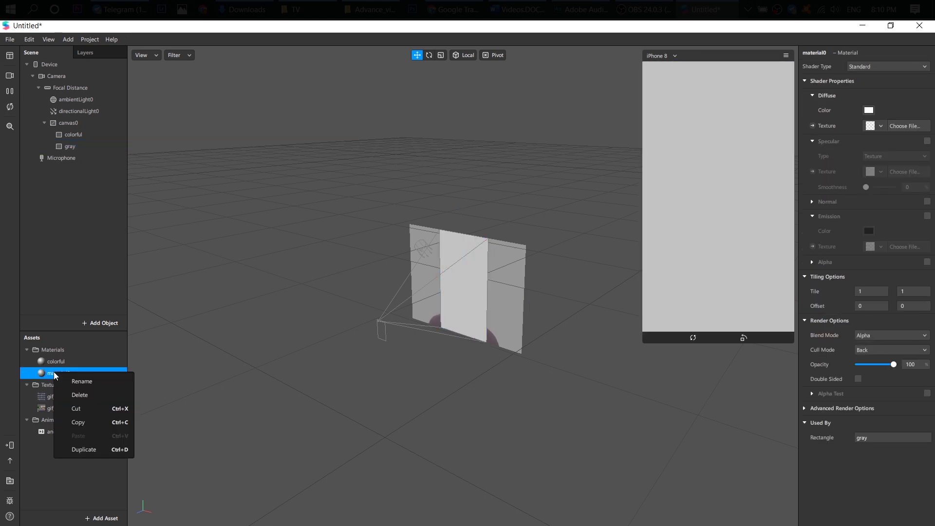
left_click(67, 383)
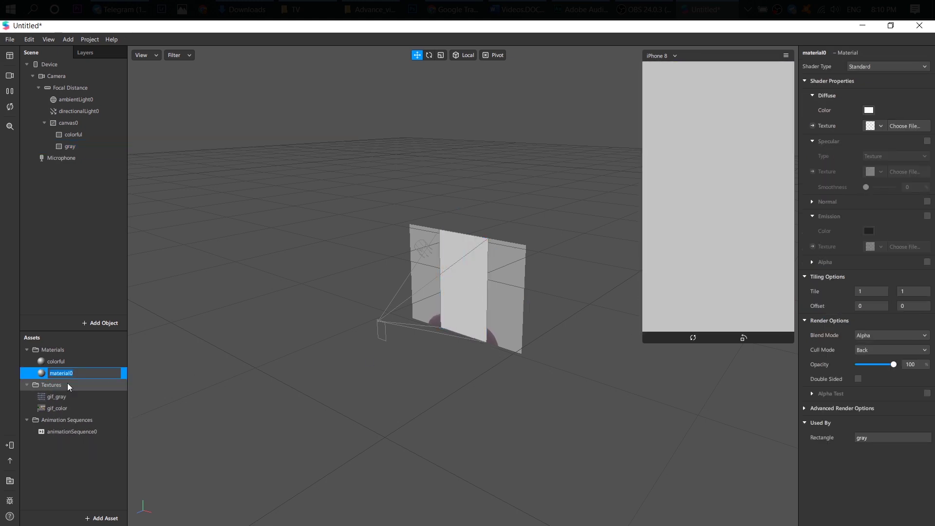
type("gray")
left_click(74, 474)
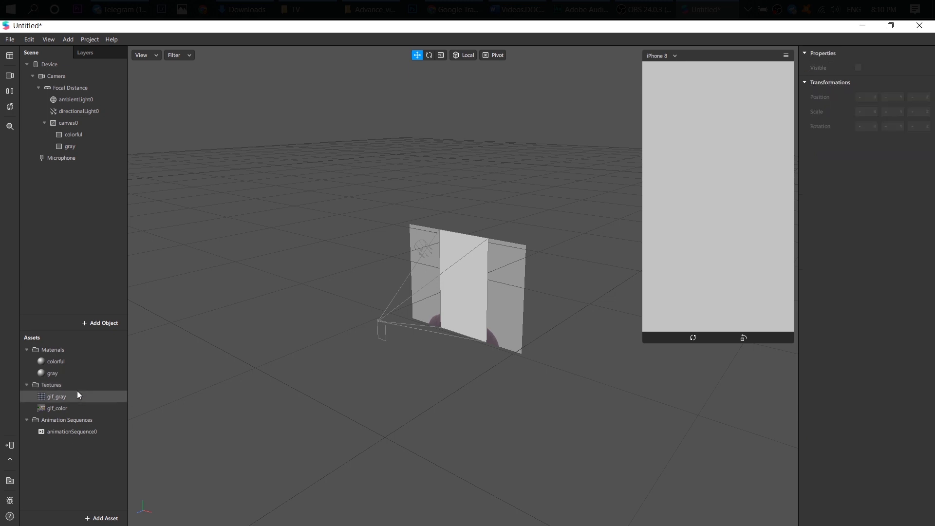
Step: Set the gray material to Flat with a new animationSequence1 texture playing gif_gray
left_click(73, 374)
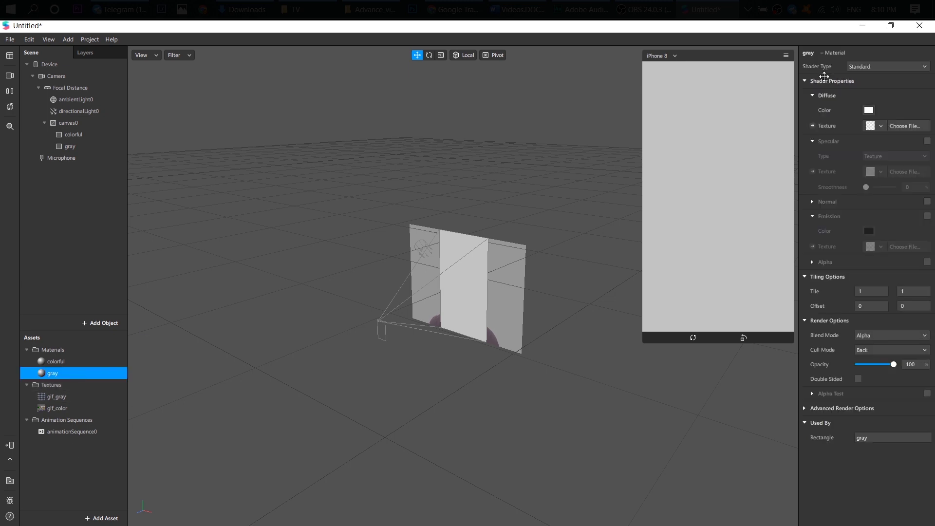
left_click(871, 68)
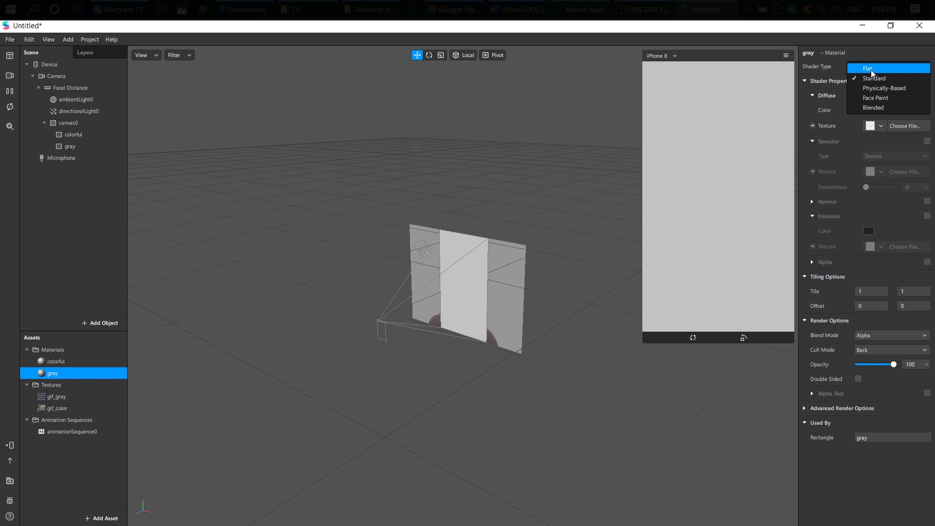
left_click(871, 69)
left_click(879, 126)
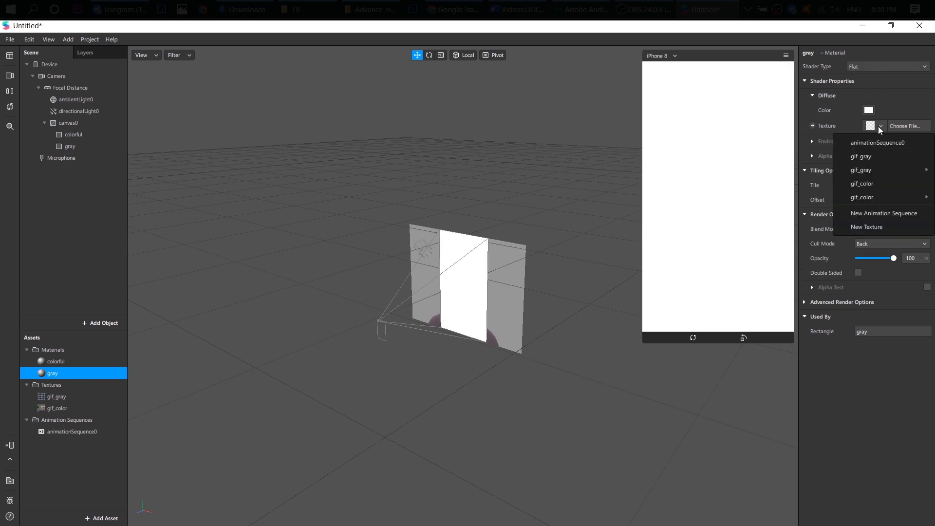
left_click(896, 212)
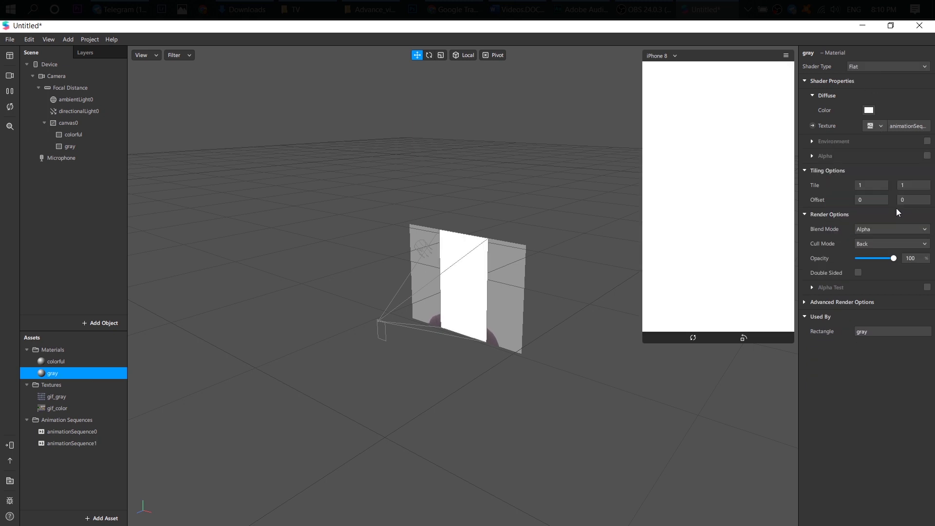
left_click(866, 67)
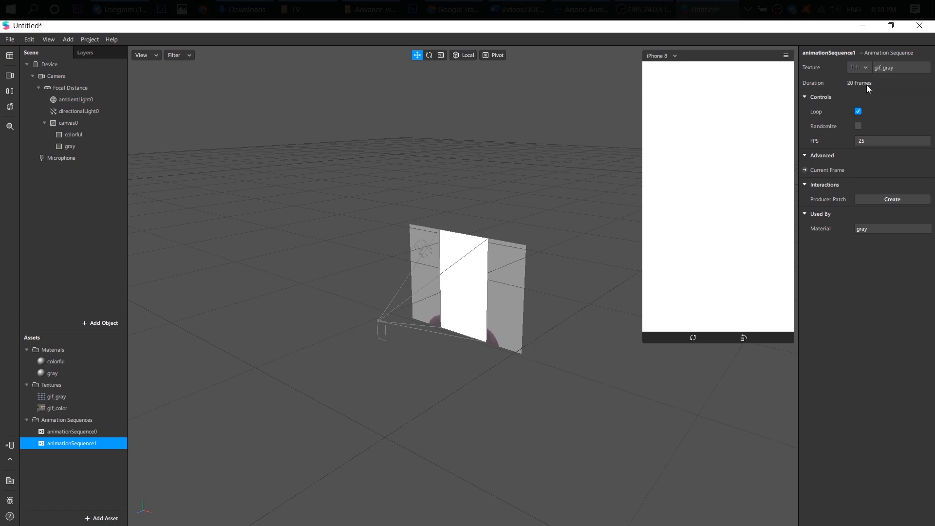
left_click(867, 84)
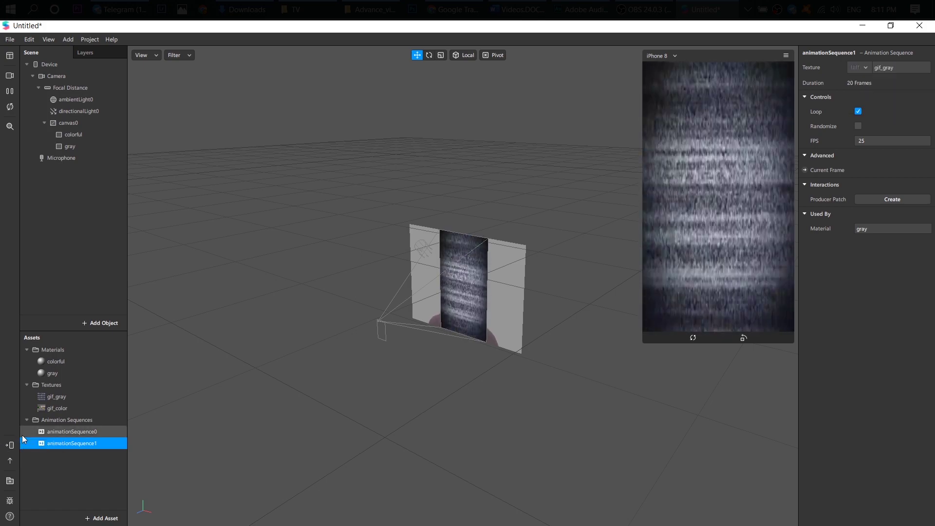
left_click(98, 371)
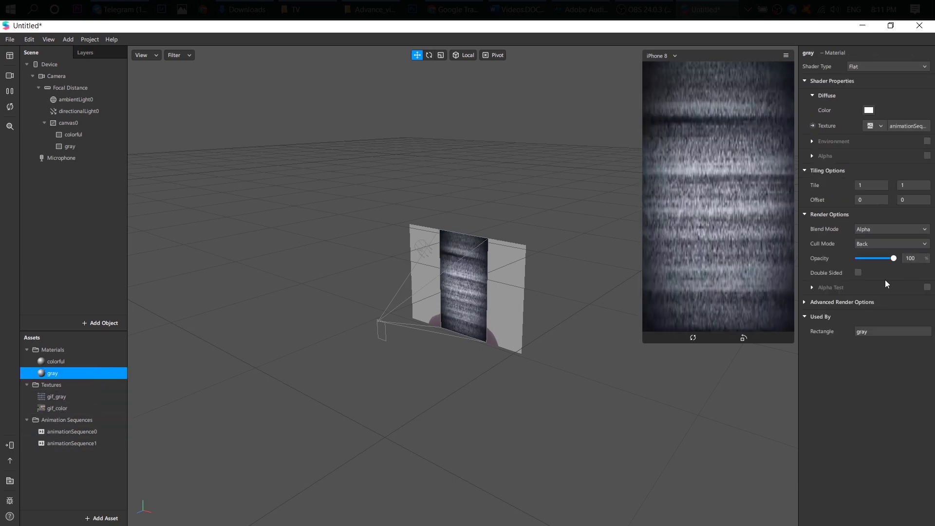
Step: Fade the gray material to 23% opacity and open its blend mode choices
left_click(875, 259)
left_click_drag(875, 259, 867, 259)
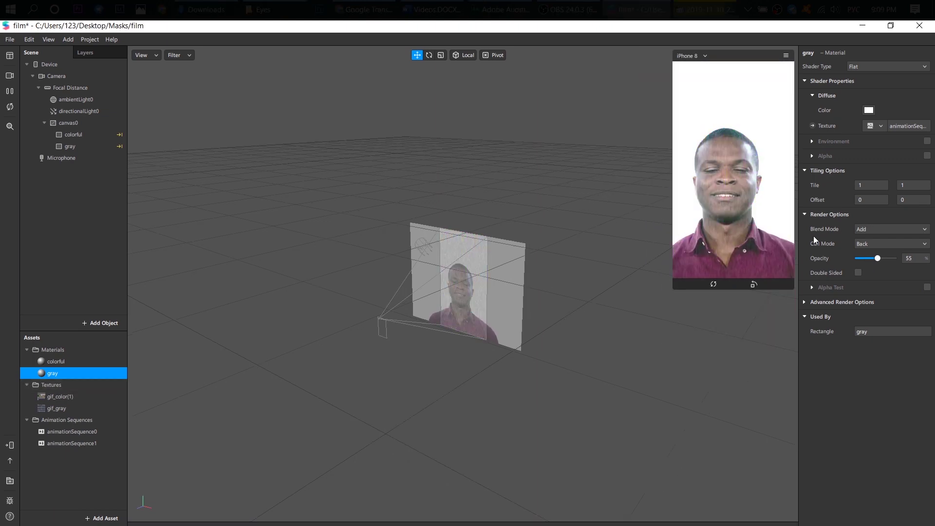
left_click(863, 228)
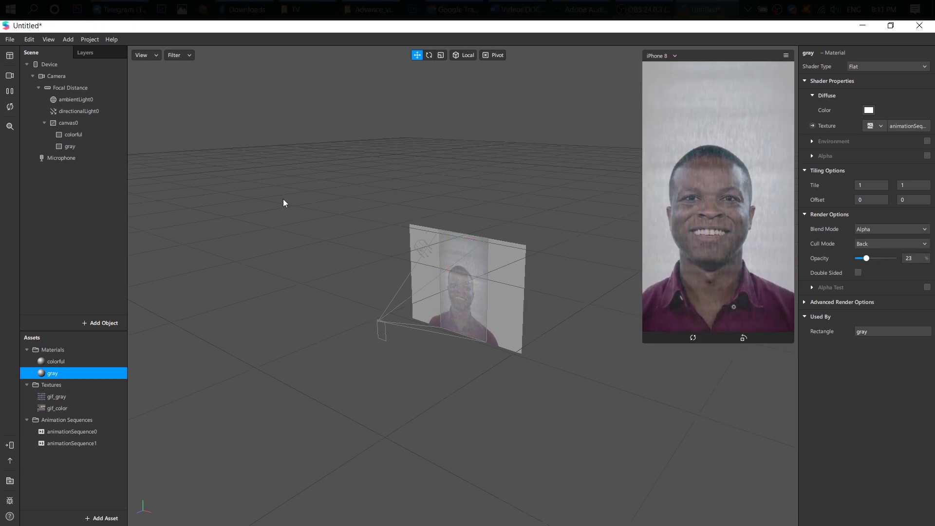
Step: Select the colorful rectangle under canvas0 to check it, and resize the phone preview
left_click(76, 134)
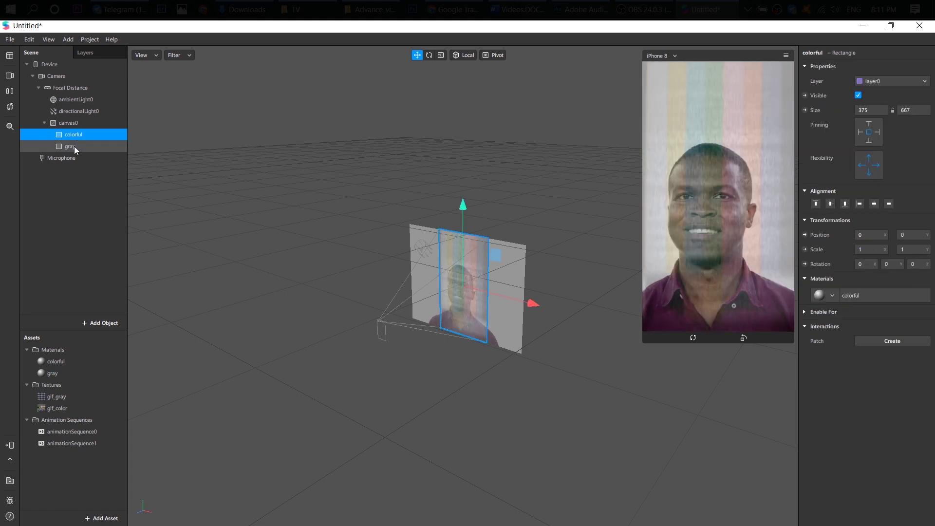
left_click(74, 146)
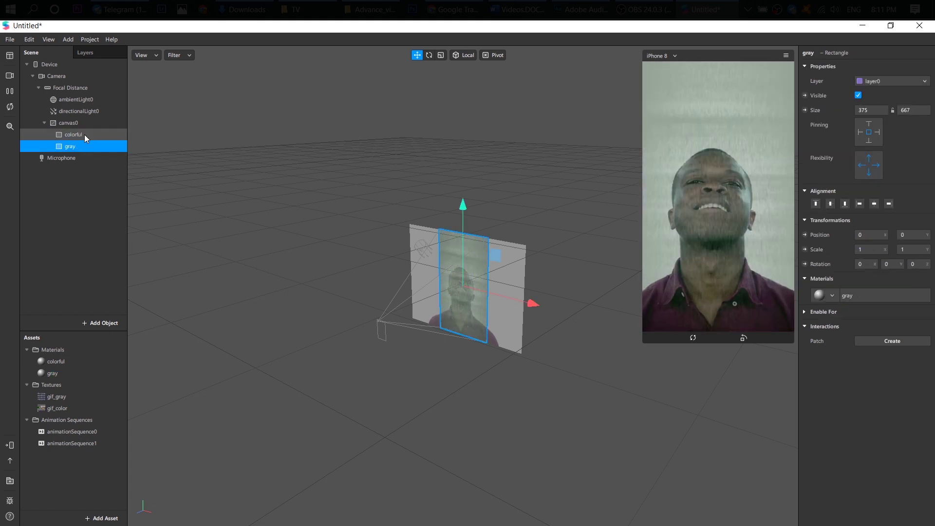
left_click(84, 134)
left_click_drag(643, 340, 661, 142)
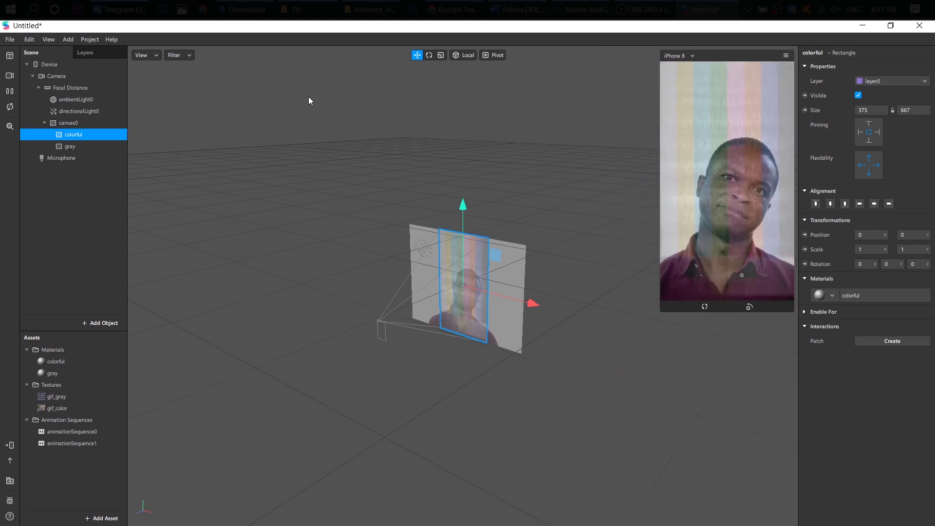
Step: Show the Patch Editor and insert a Screen Tap patch
left_click(50, 39)
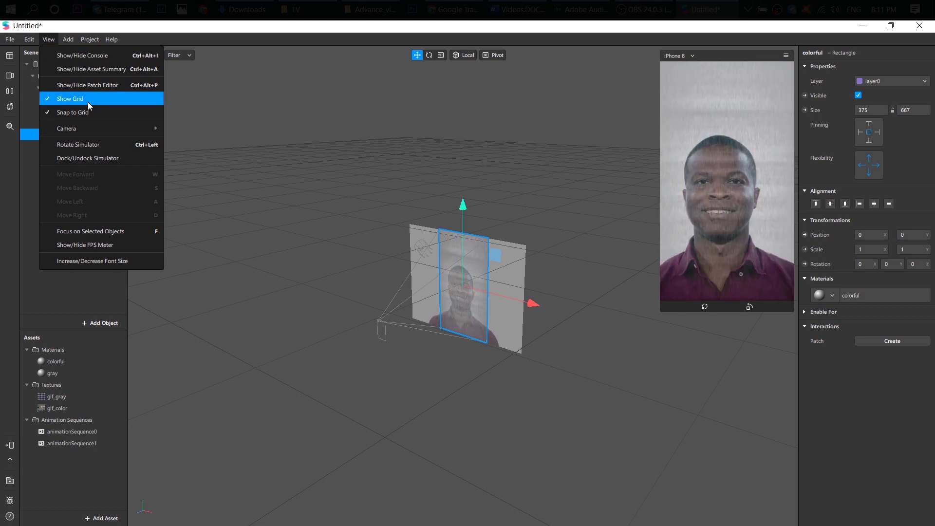
left_click(105, 86)
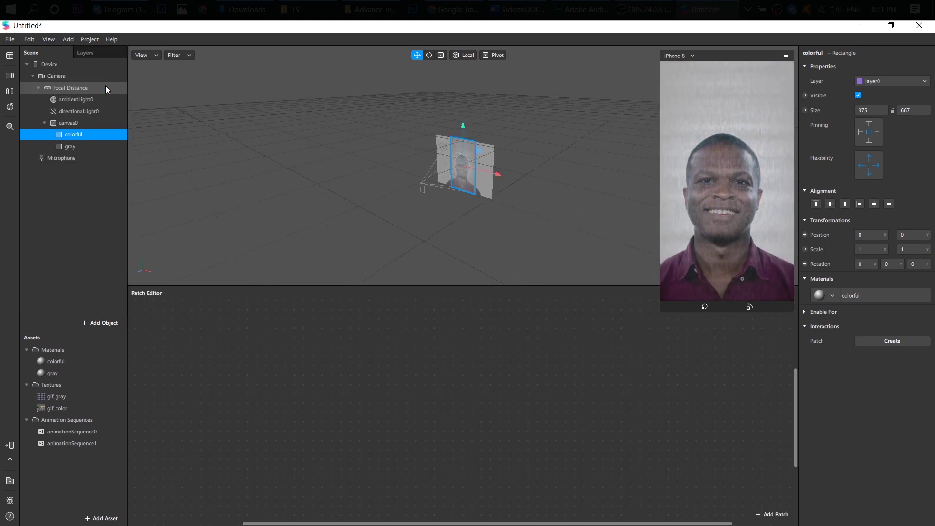
right_click(196, 376)
left_click(196, 376)
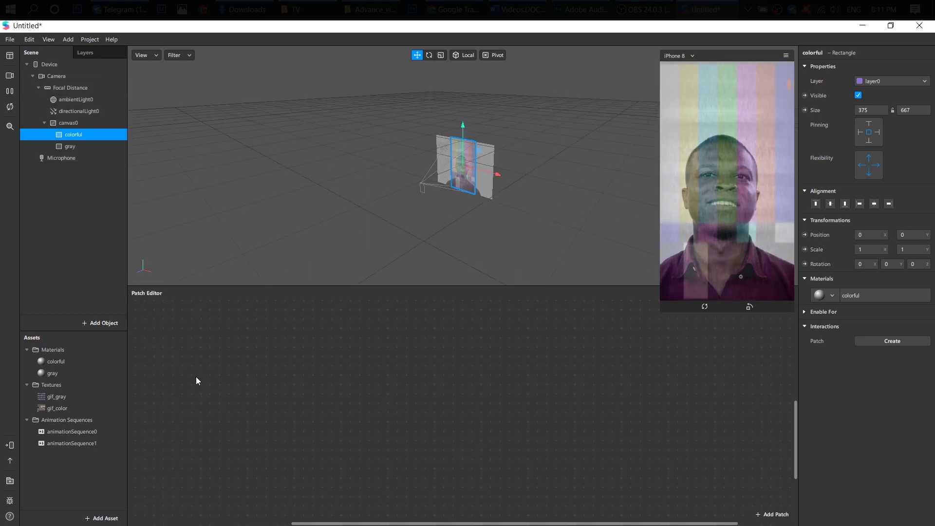
right_click(196, 376)
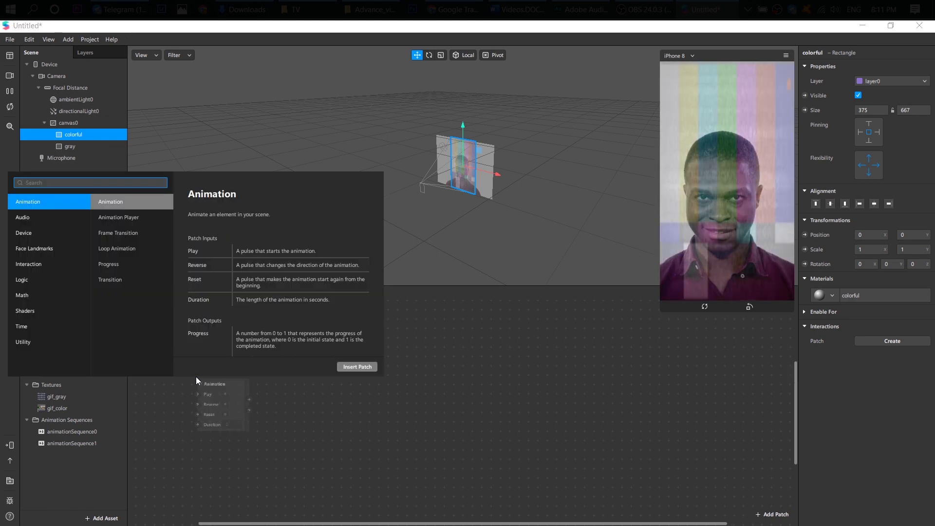
type("scree")
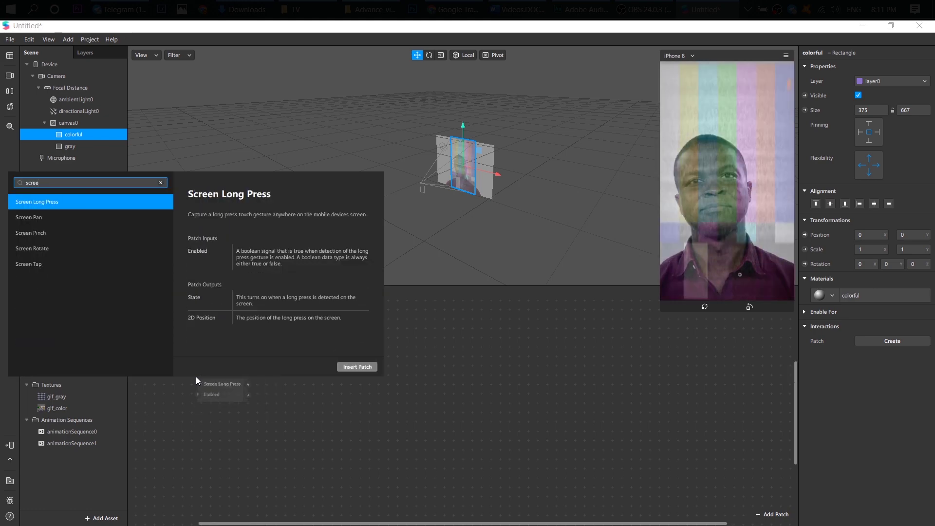
key("Down")
key("Down")
key("Down")
key("Down")
key("Return")
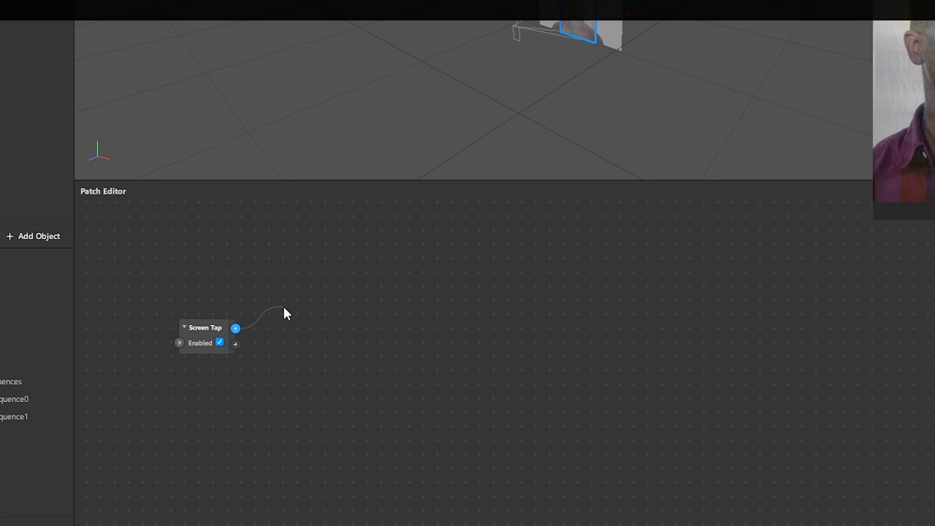
Step: Add a Counter fed by Screen Tap with Maximum Count 2
left_click_drag(285, 309, 285, 309)
type("counte")
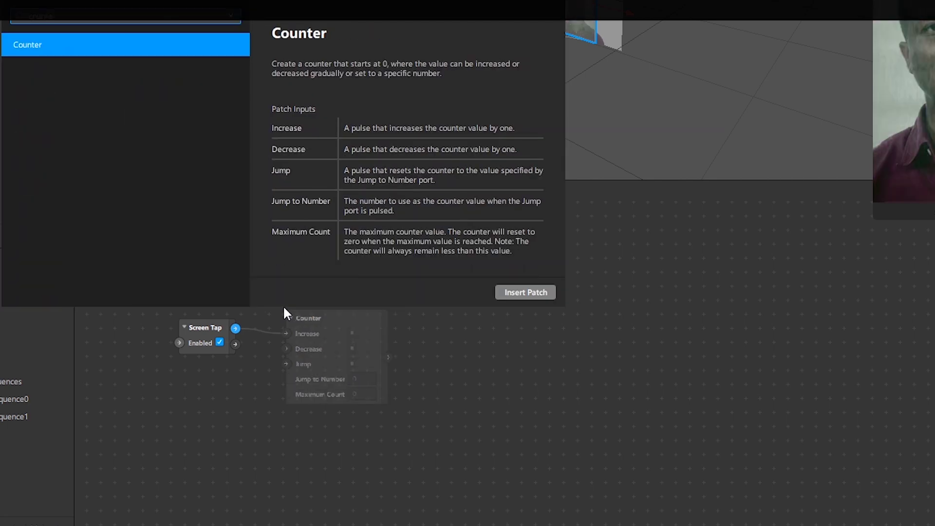
key("Return")
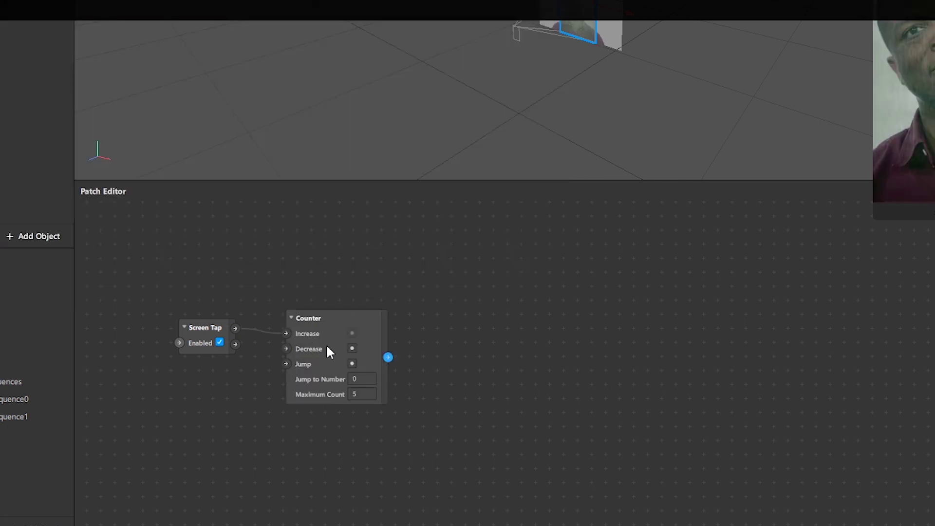
left_click(362, 395)
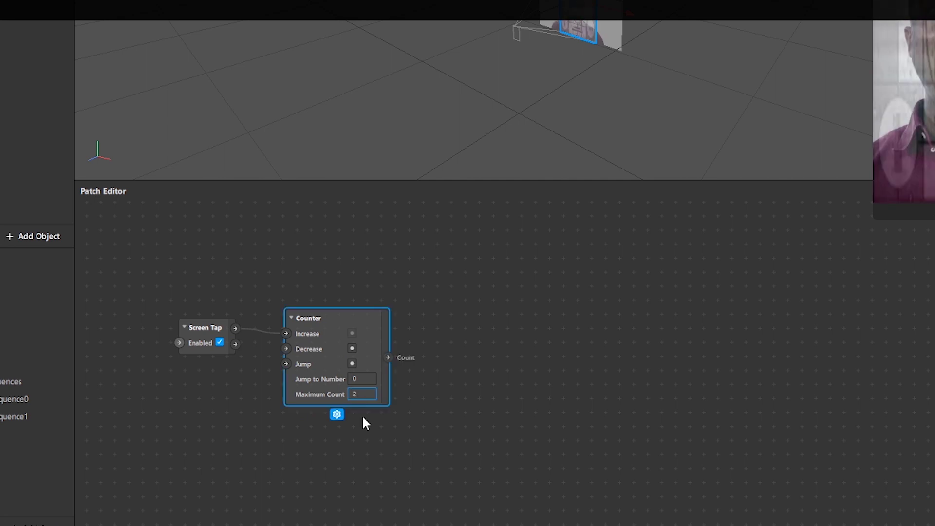
left_click(369, 441)
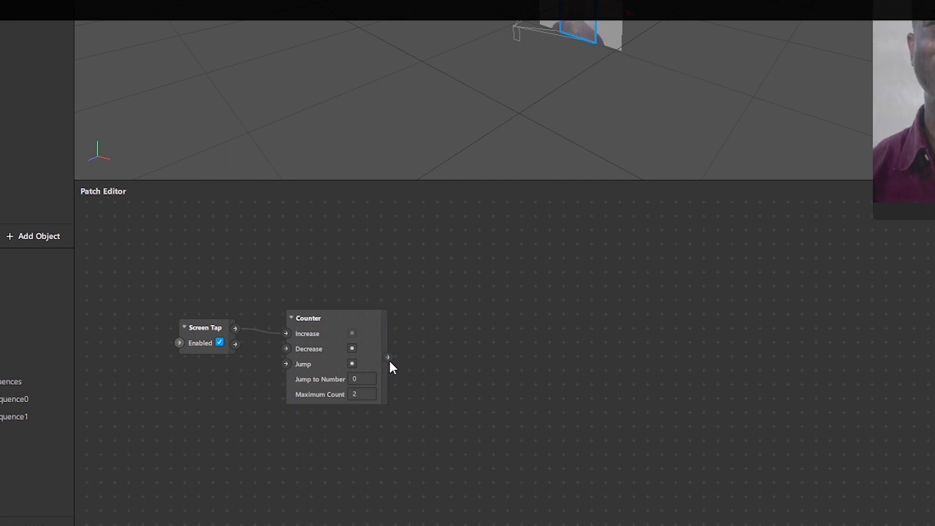
left_click_drag(388, 352, 435, 285)
Step: Feed the Counter into two Equals Exactly patches, comparing against 0 and 1
type("equal")
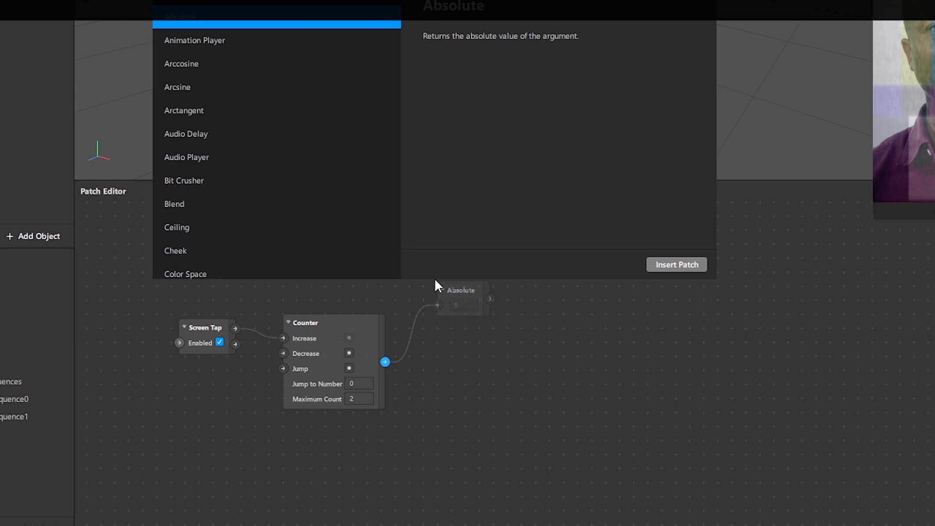
key("Down")
key("Return")
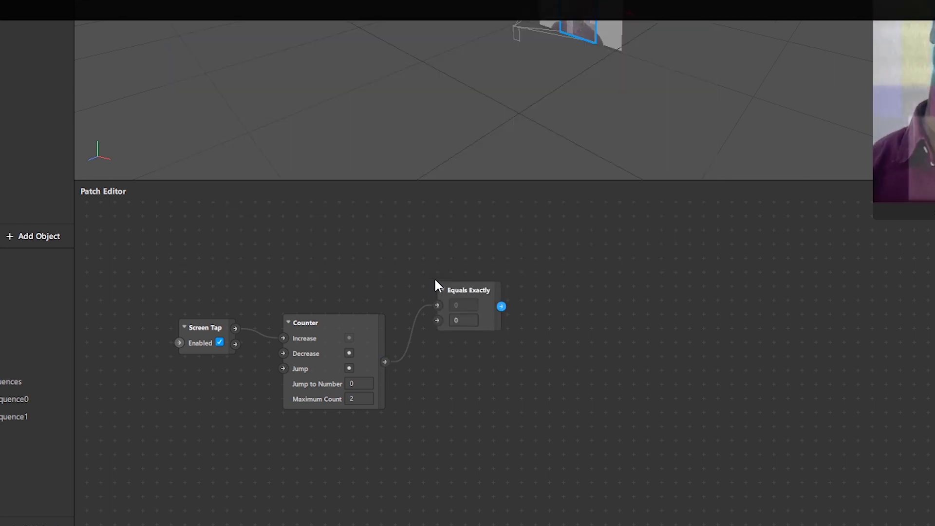
left_click_drag(384, 362, 435, 405)
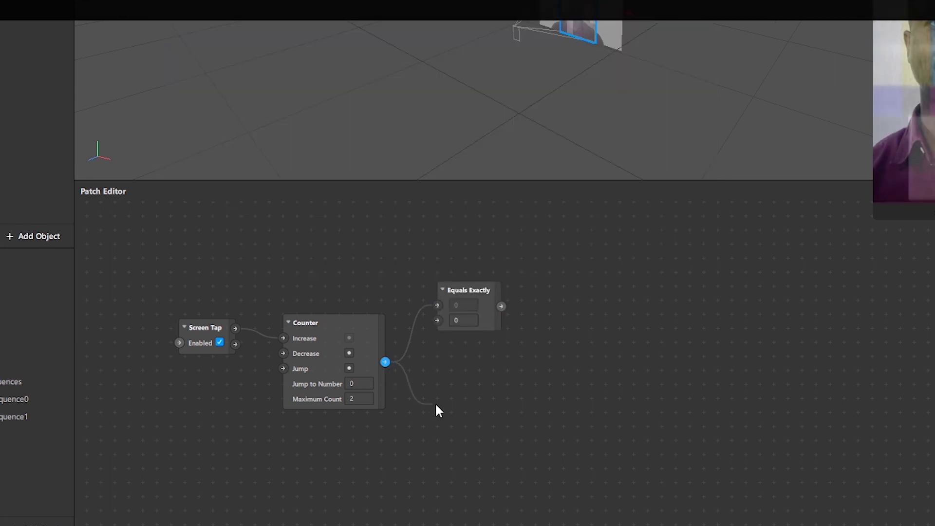
type("eq")
key("Down")
key("Return")
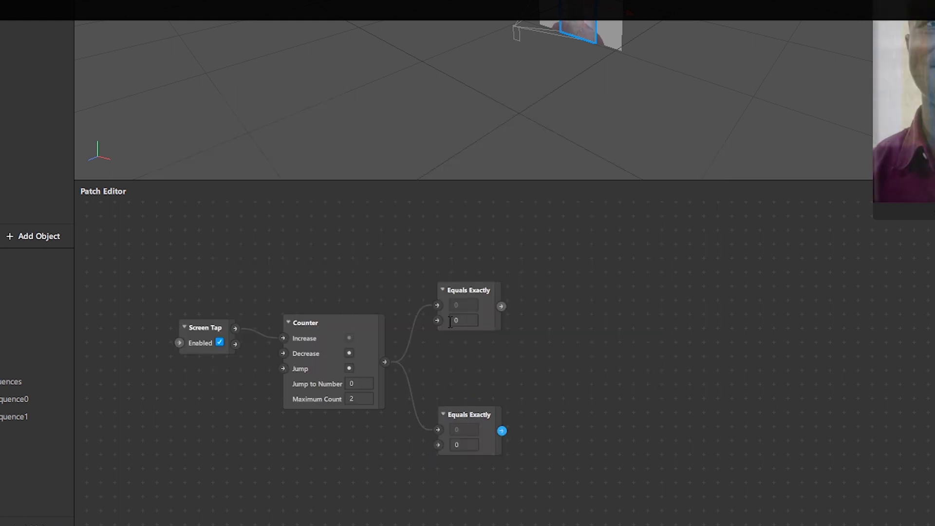
left_click(458, 445)
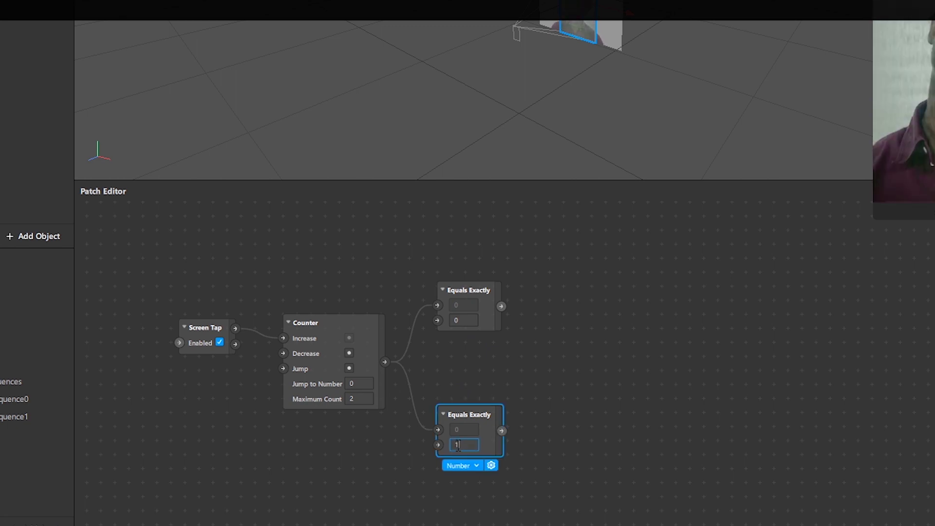
left_click(524, 360)
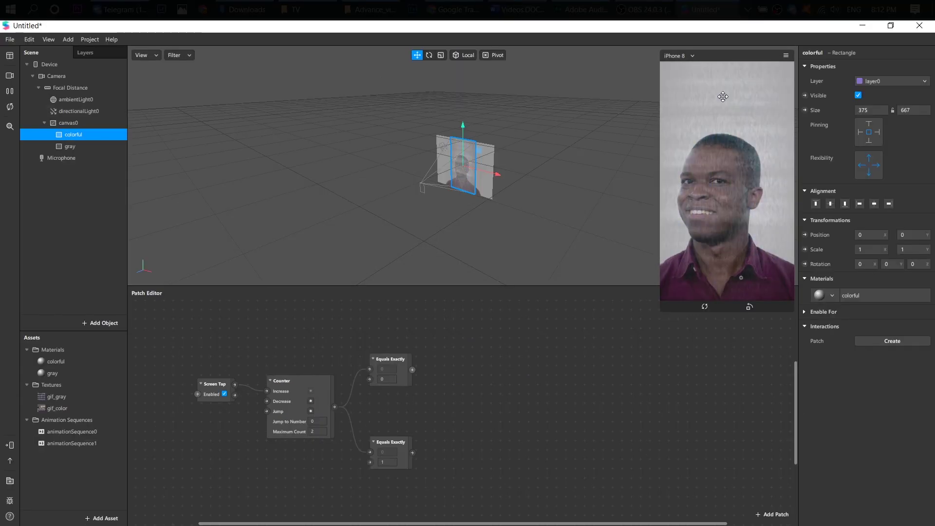
Step: Add Visible patches for colorful and gray, and wire each comparison output to one
left_click(805, 95)
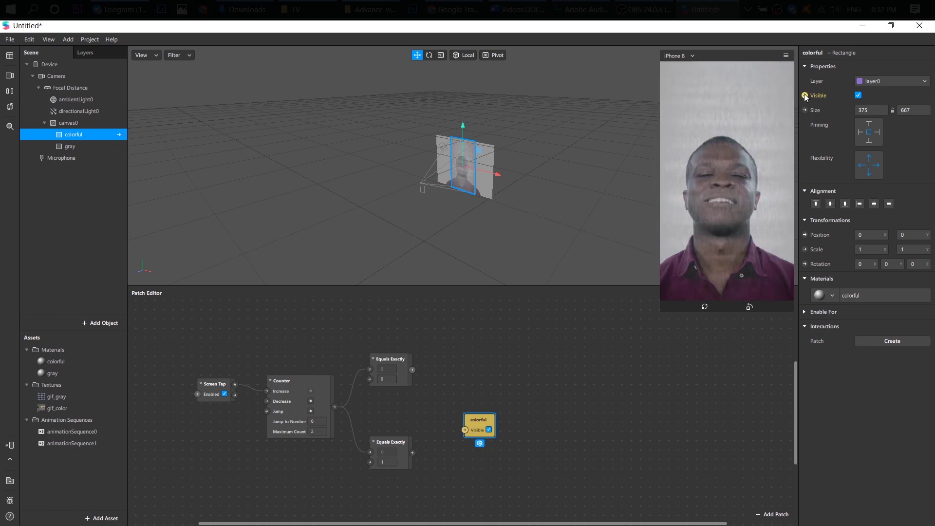
left_click(92, 145)
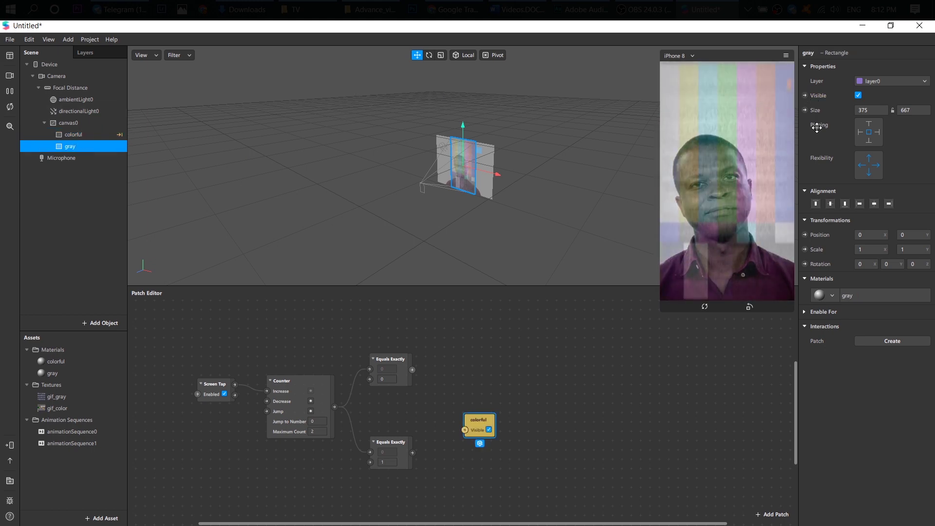
left_click(805, 96)
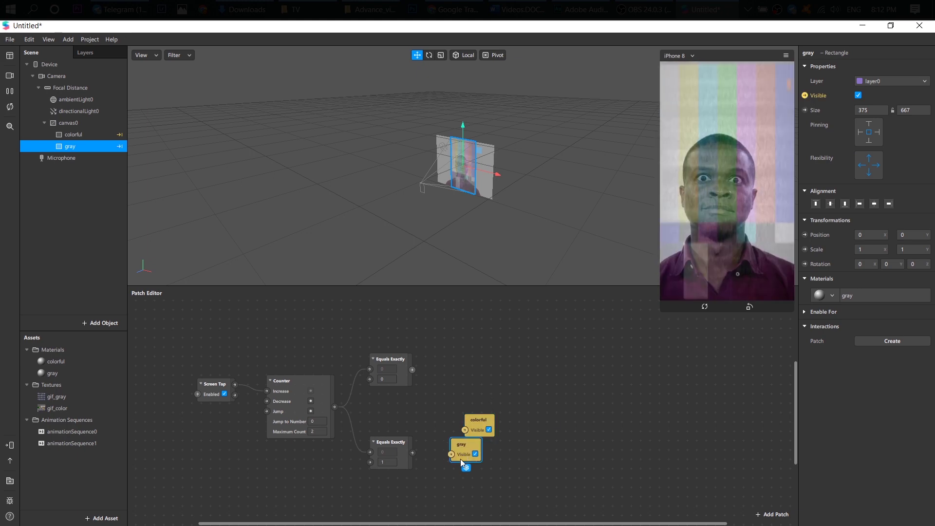
left_click_drag(461, 459, 454, 471)
left_click_drag(481, 428, 435, 372)
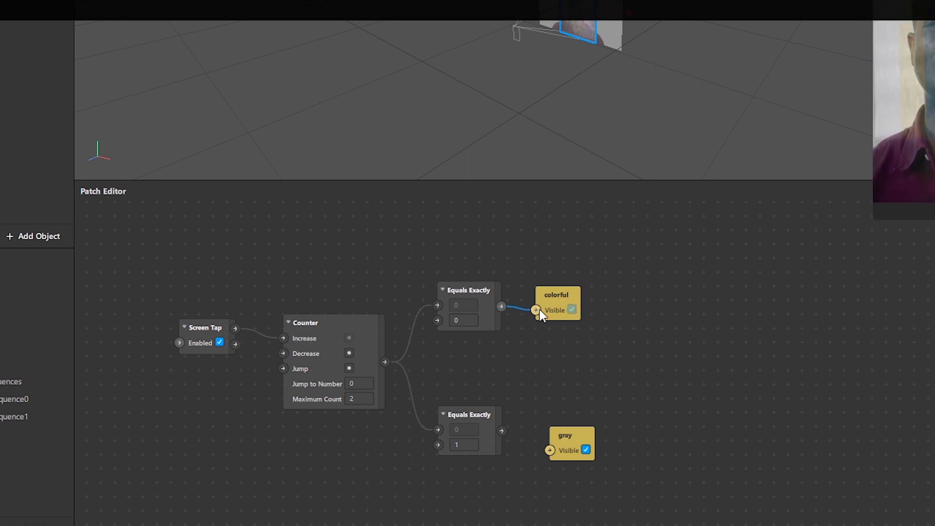
left_click_drag(501, 431, 551, 455)
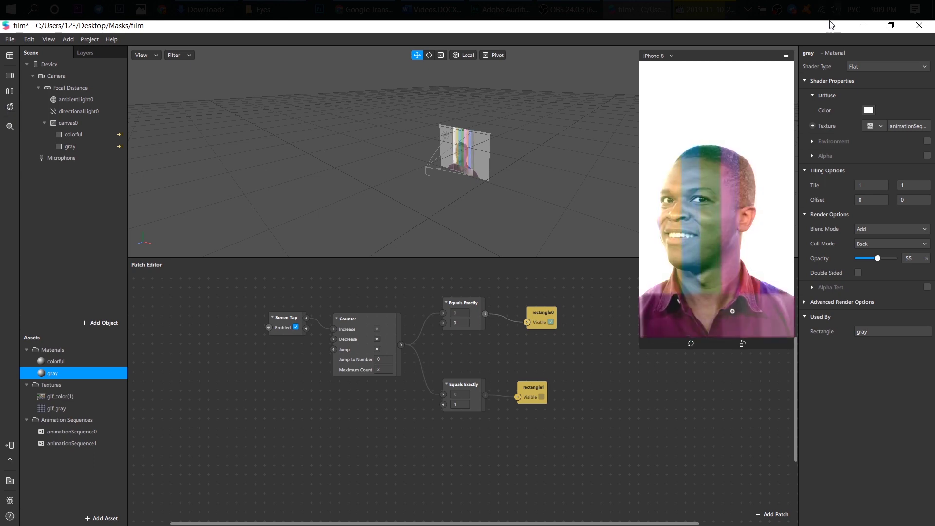
Step: Enable Simulate Touch and enlarge the simulator preview
left_click(786, 56)
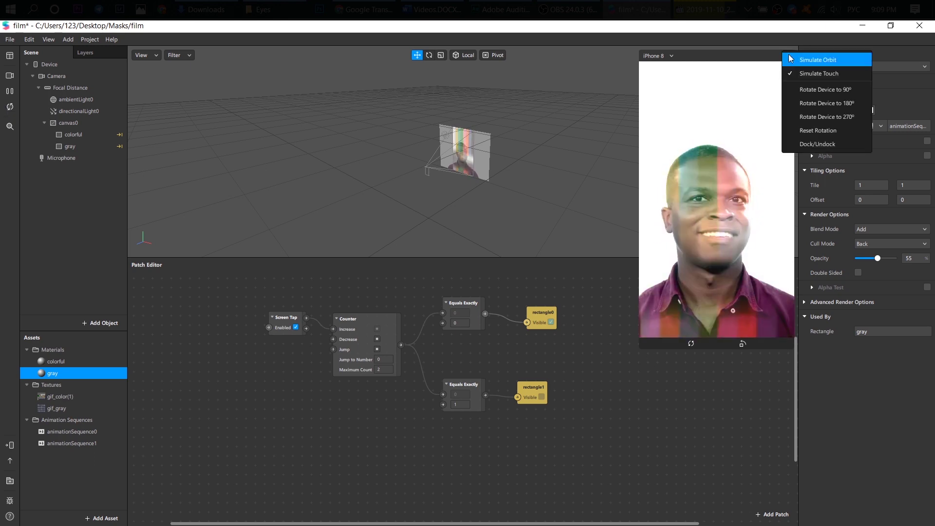
left_click(821, 74)
left_click_drag(639, 348, 564, 480)
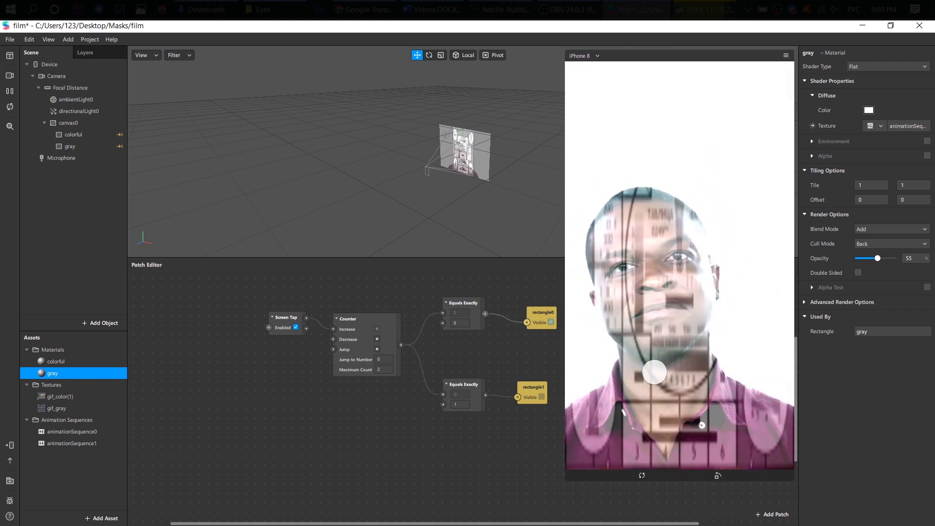
Step: Tap the preview three times to alternate between gray and colorful interference overlays
left_click(654, 372)
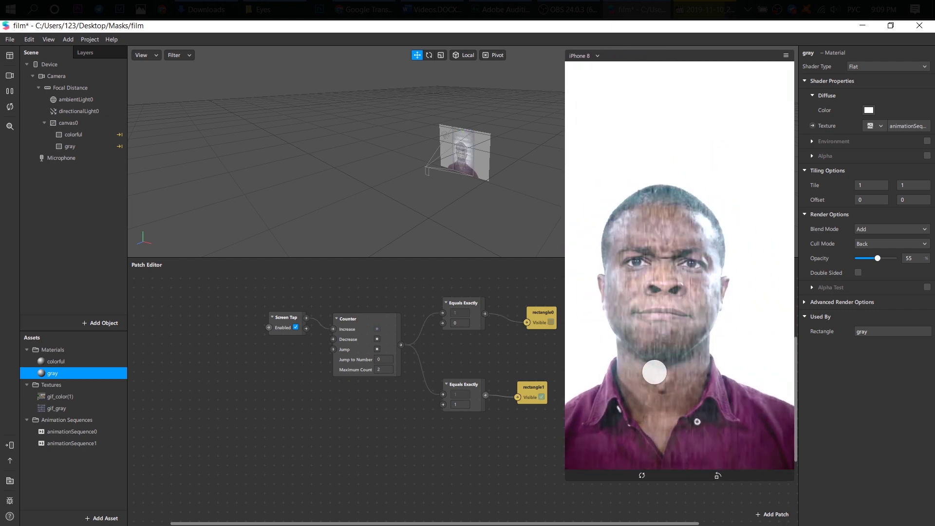
left_click(655, 372)
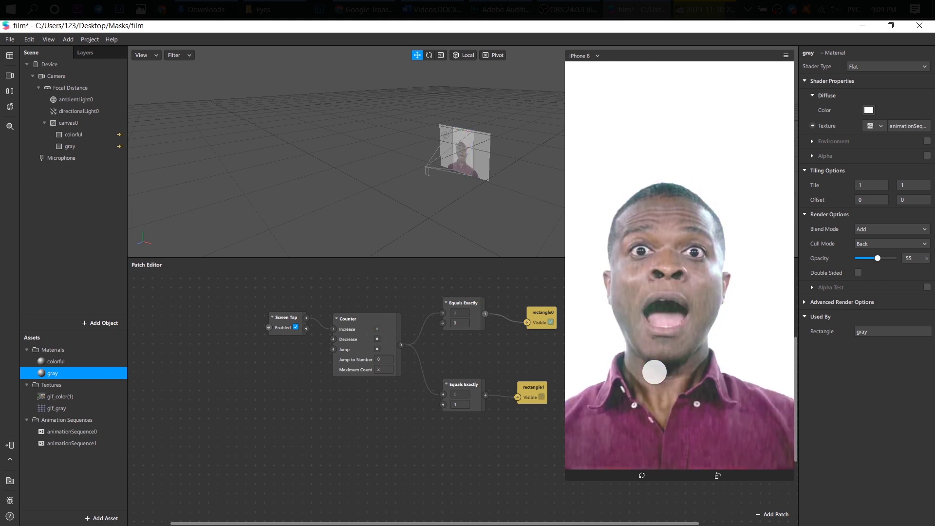
left_click(654, 372)
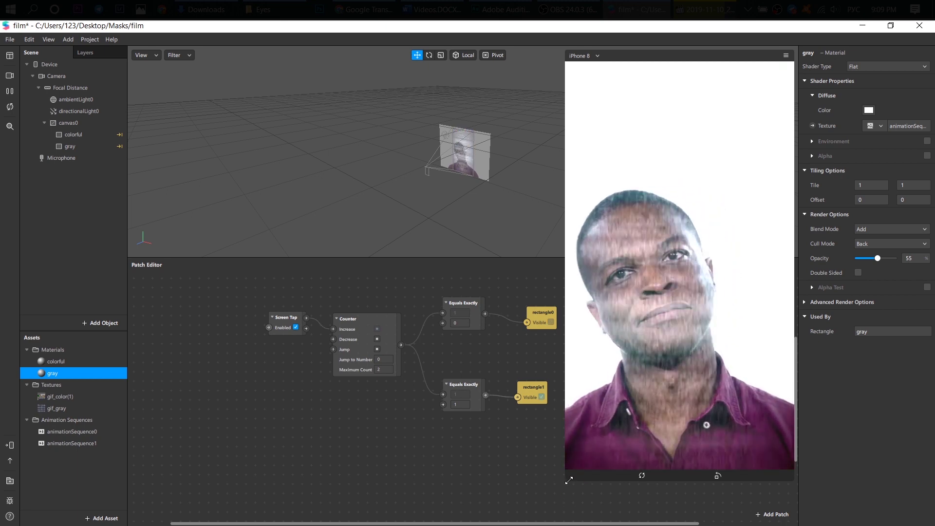
left_click_drag(569, 480, 570, 442)
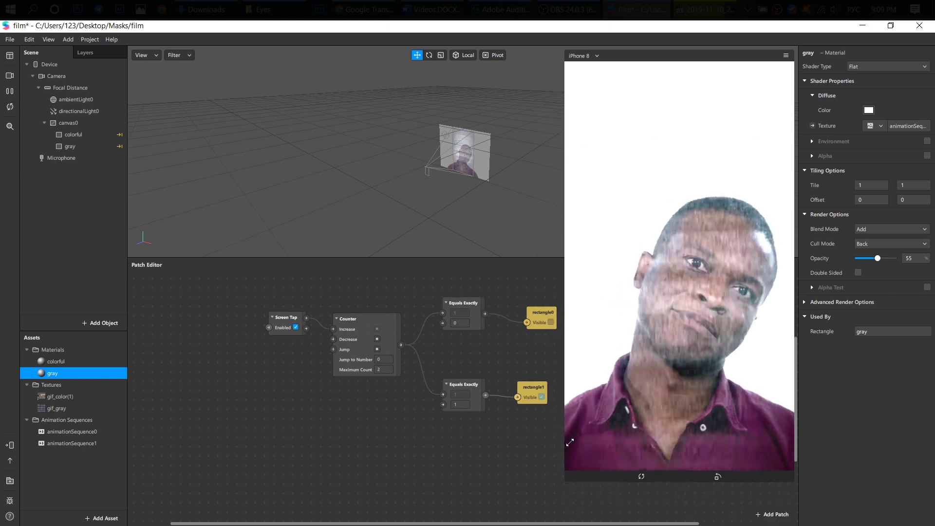